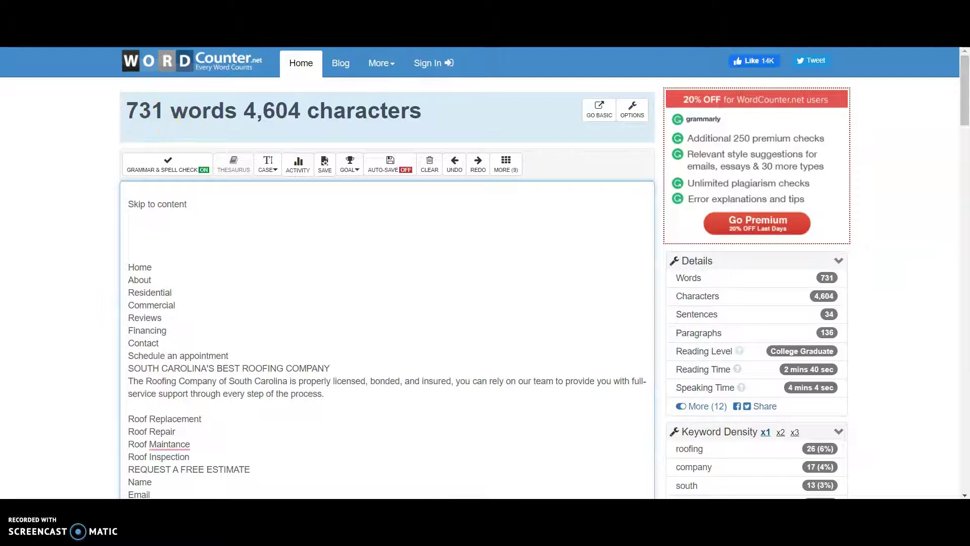
Step: Look over The Roofing Company homepage, from the hero banner down through the estimate form and company introduction
scroll(567, 335, up, 11)
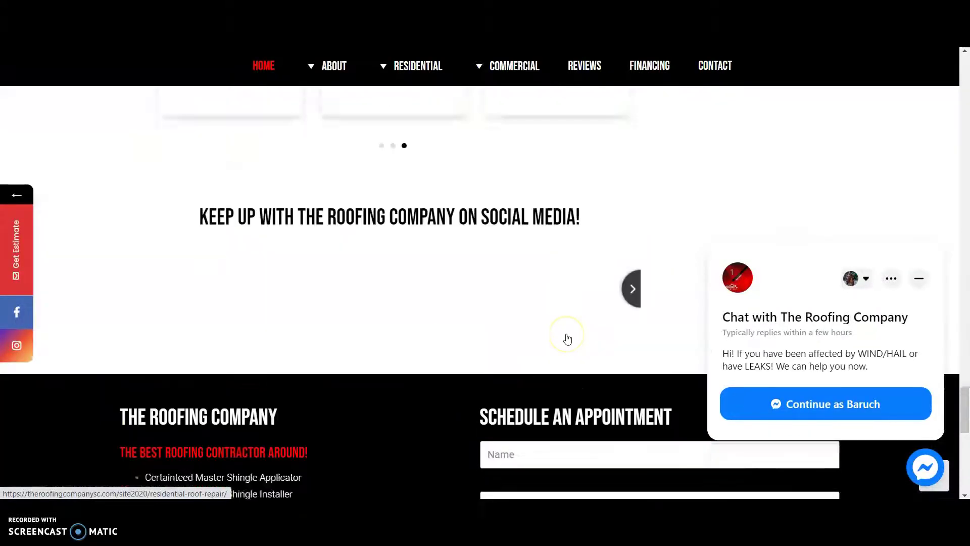
scroll(567, 338, up, 15)
scroll(567, 338, up, 12)
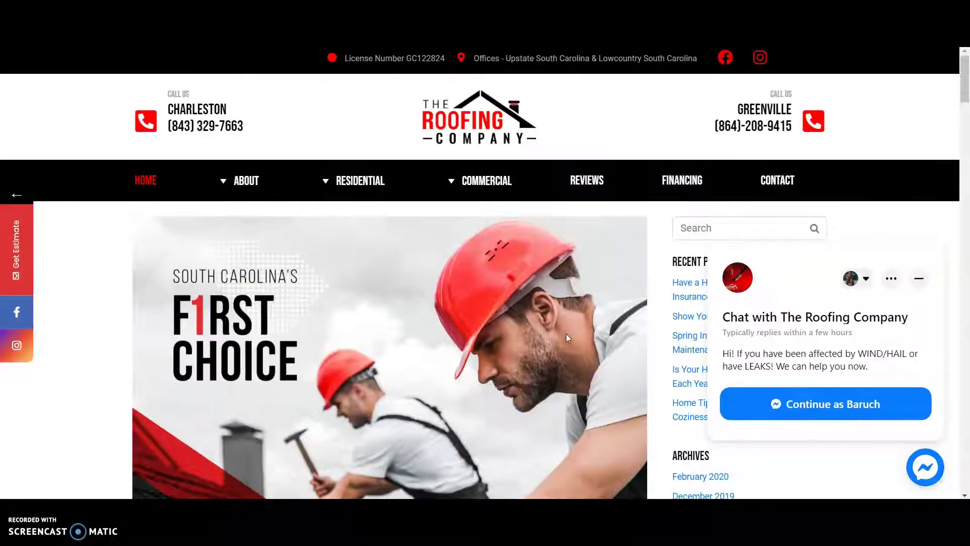
scroll(566, 334, down, 8)
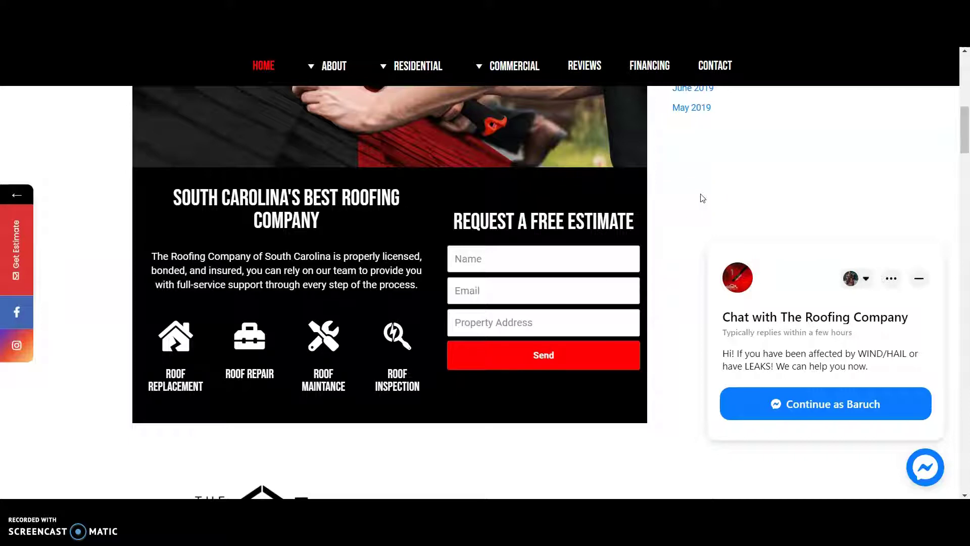
scroll(696, 226, down, 8)
scroll(697, 228, down, 6)
Step: Check the default file name of the team photo beside the company introduction by starting to save it, without saving
scroll(696, 228, up, 6)
right_click(532, 210)
click(583, 237)
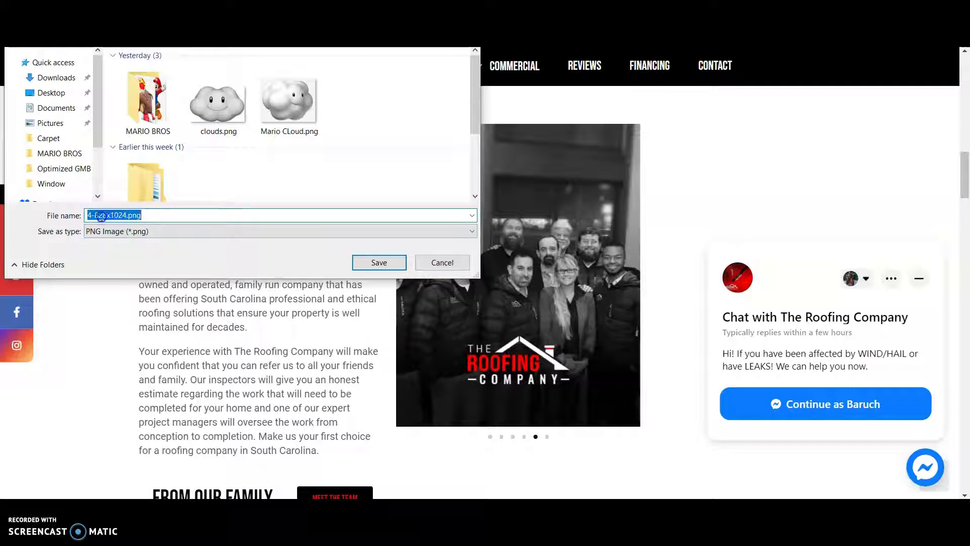
click(443, 264)
Step: Check the default file name of the Commercial Roofing image by starting to save it, without saving
scroll(320, 286, down, 5)
scroll(325, 289, up, 8)
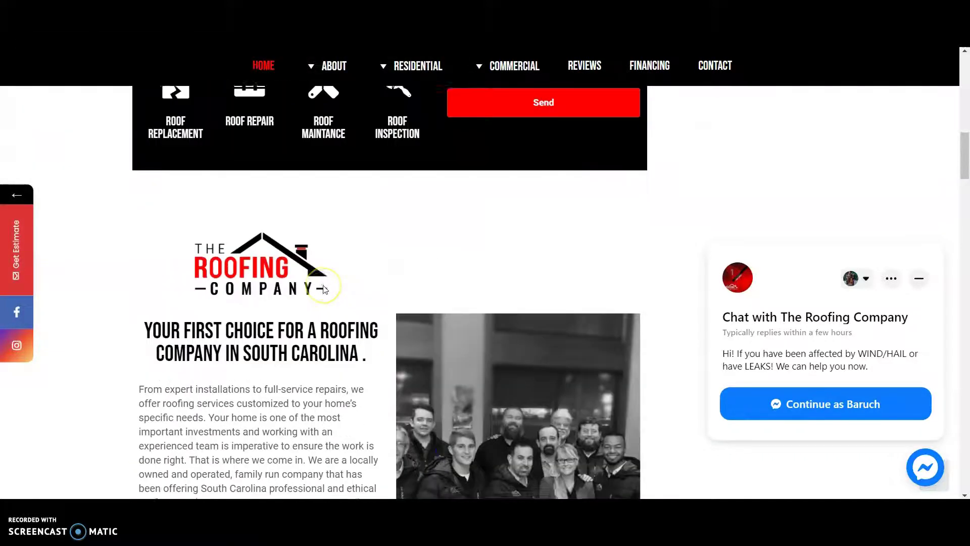
scroll(324, 286, up, 10)
scroll(326, 286, down, 18)
scroll(330, 289, down, 7)
right_click(299, 255)
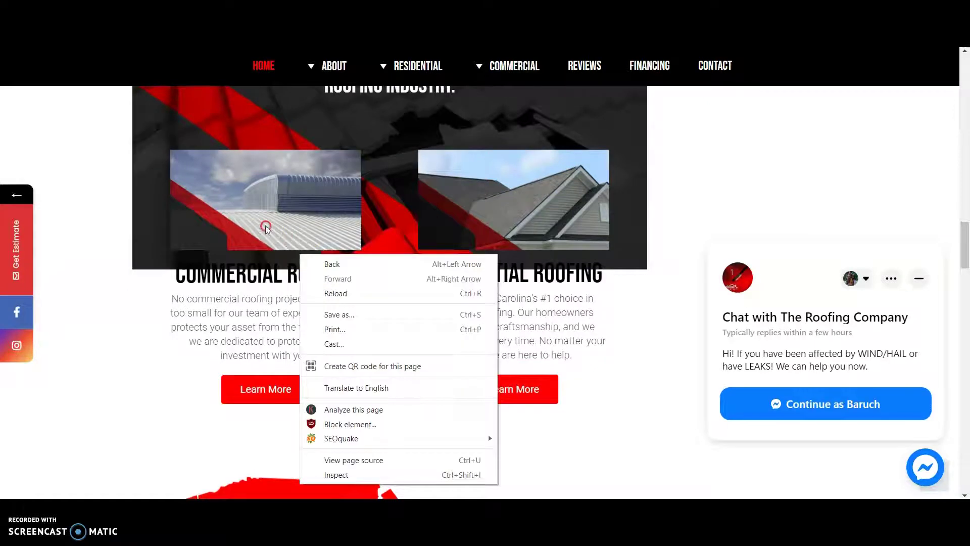
right_click(266, 228)
click(322, 260)
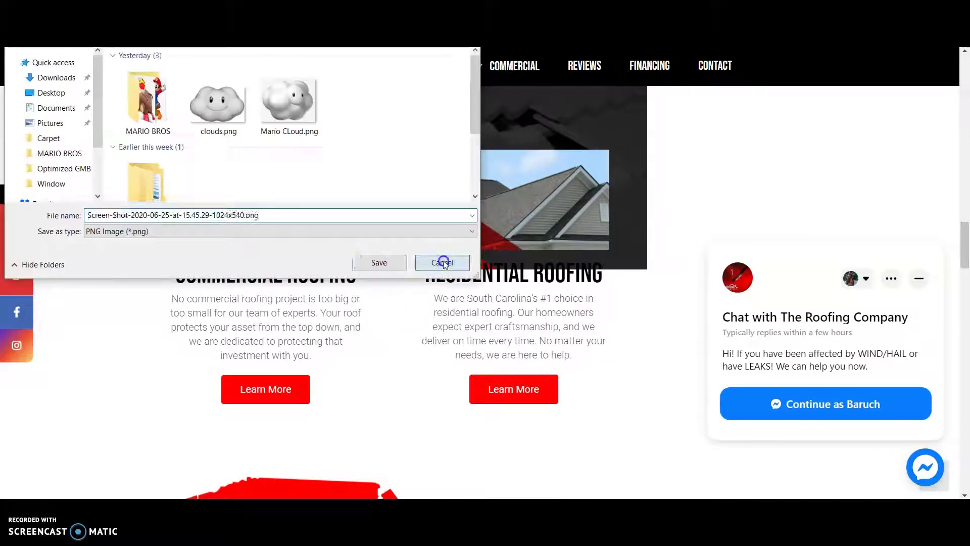
click(435, 262)
scroll(398, 314, up, 15)
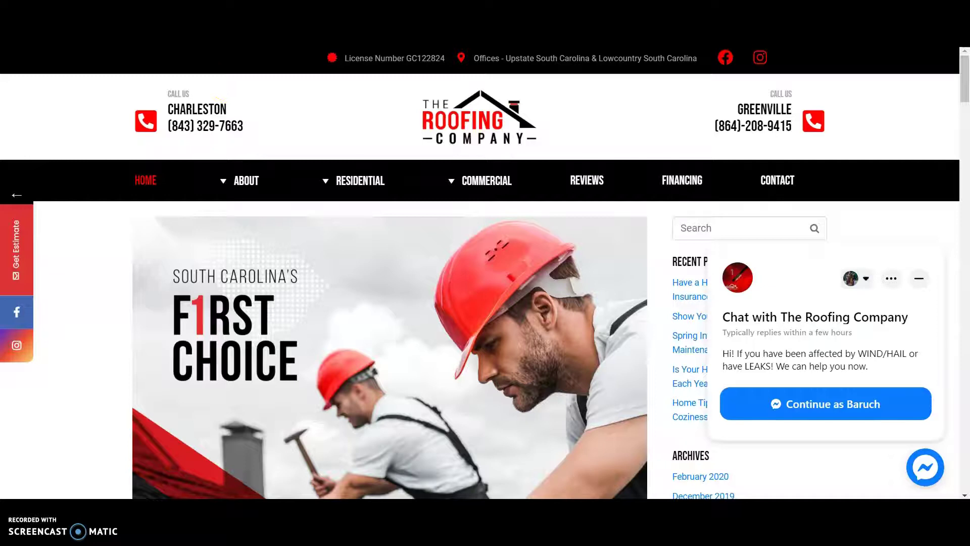
Step: Switch to the Google results for "roof repair Greenville" and examine the sponsored roofers, map listings and top organic results
click(242, 10)
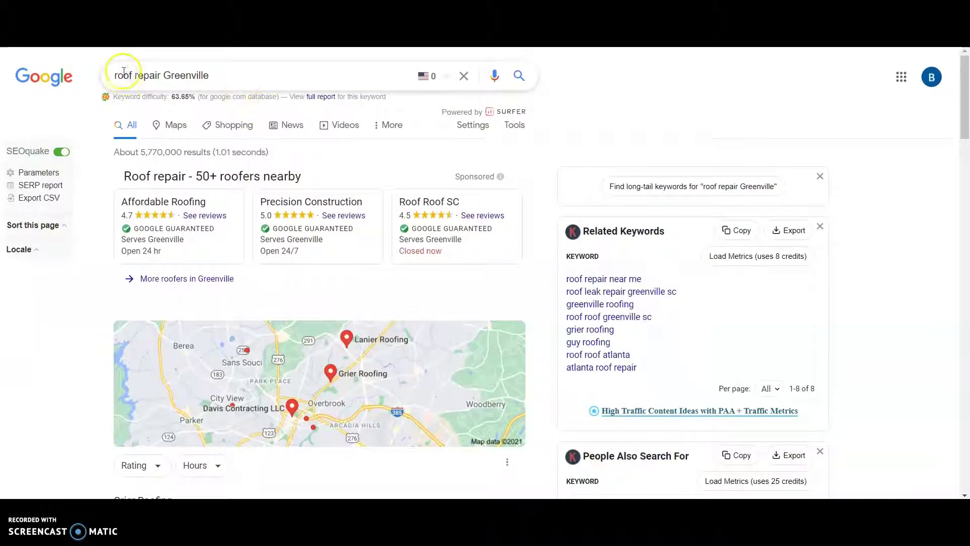
mouse_move(297, 203)
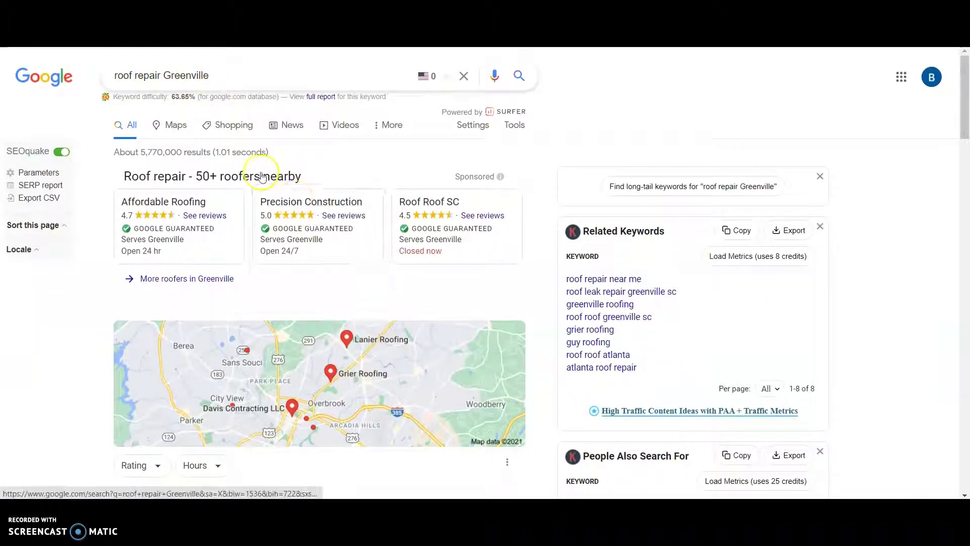
scroll(338, 299, down, 1)
mouse_move(221, 162)
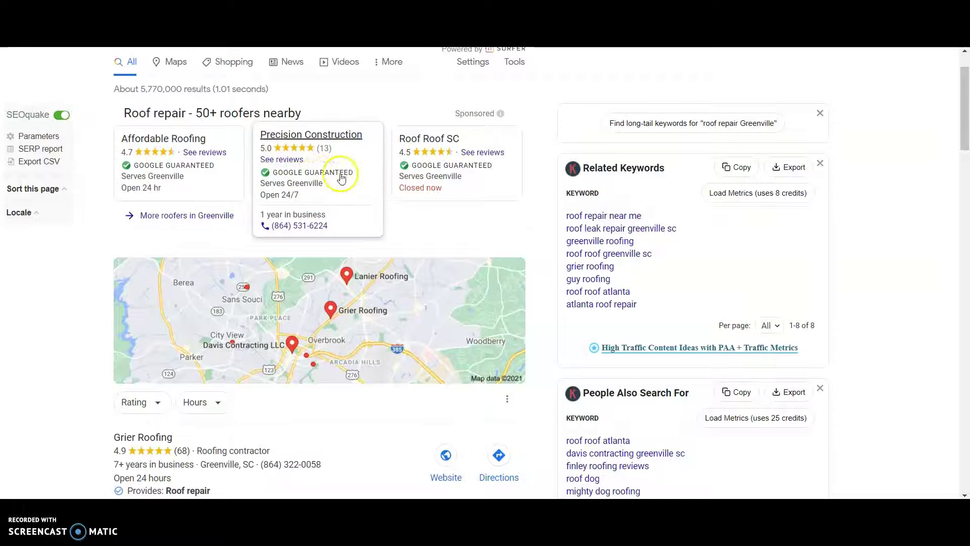
mouse_move(409, 152)
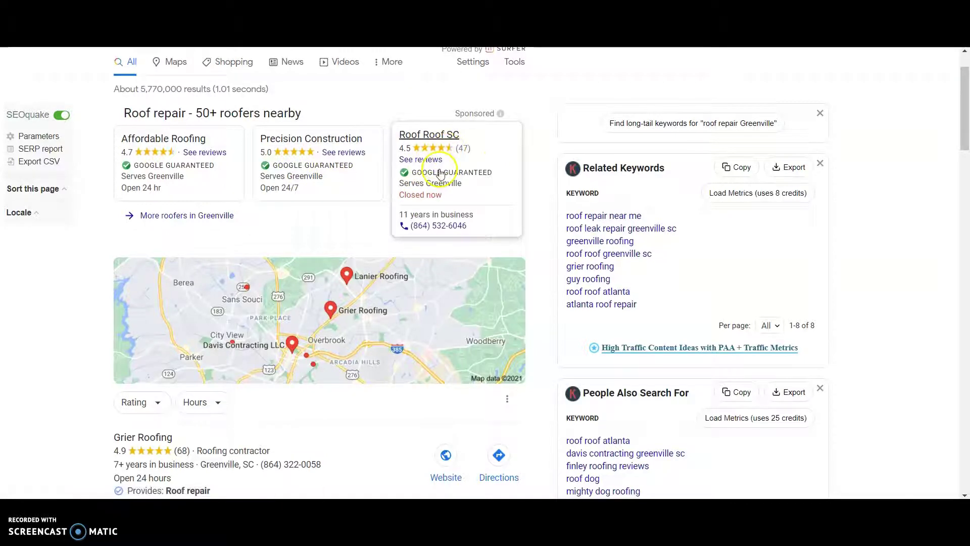
mouse_move(230, 182)
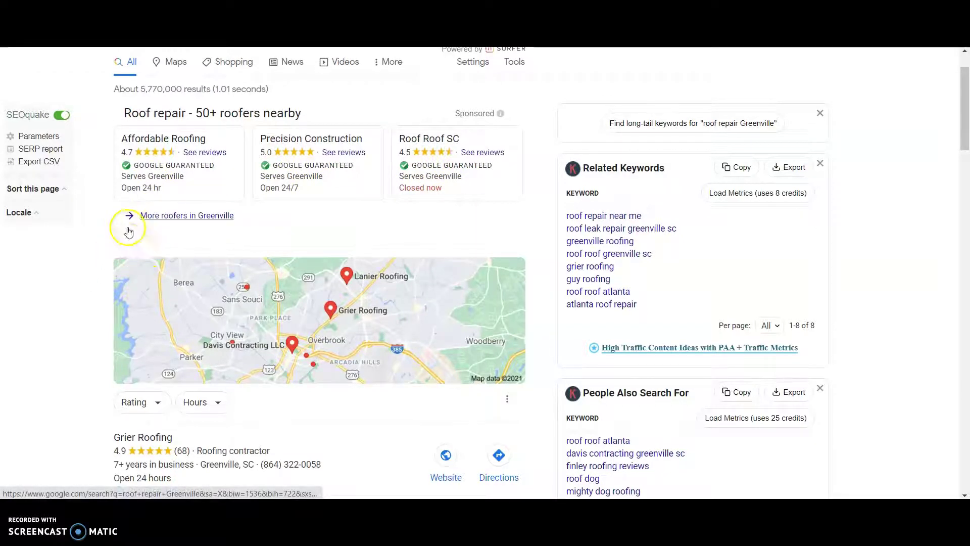
scroll(130, 230, down, 3)
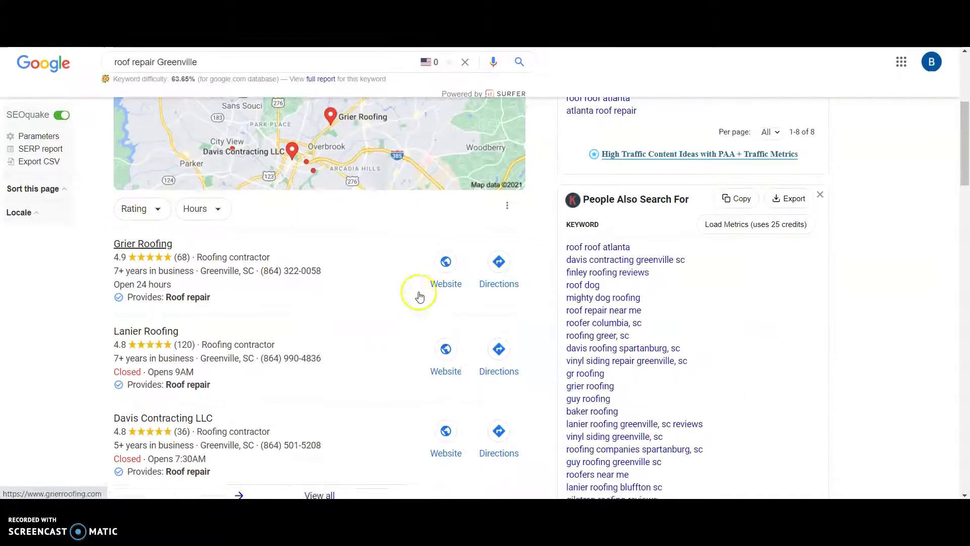
scroll(353, 292, down, 6)
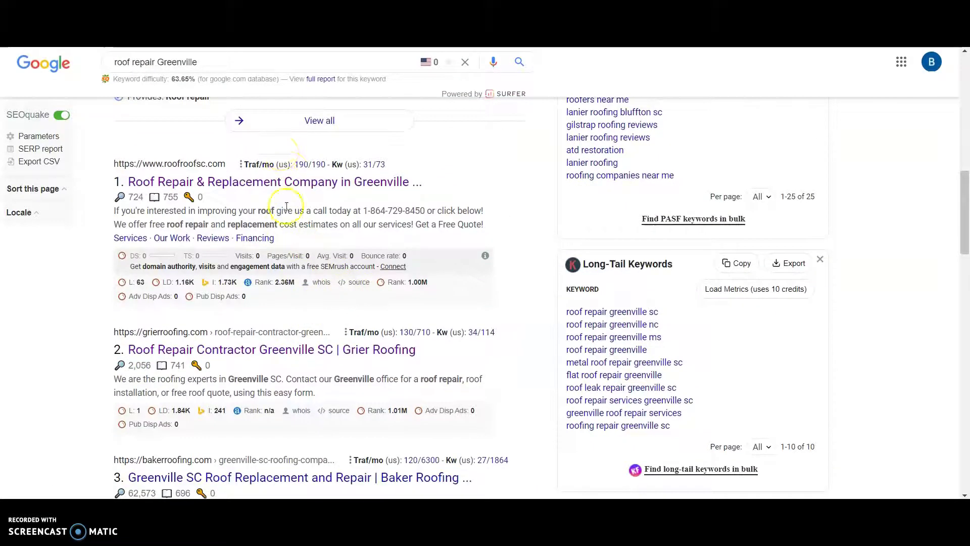
Step: Open the first organic result, the Roof Roof site, and look over its services, projects, service area and footer
click(290, 183)
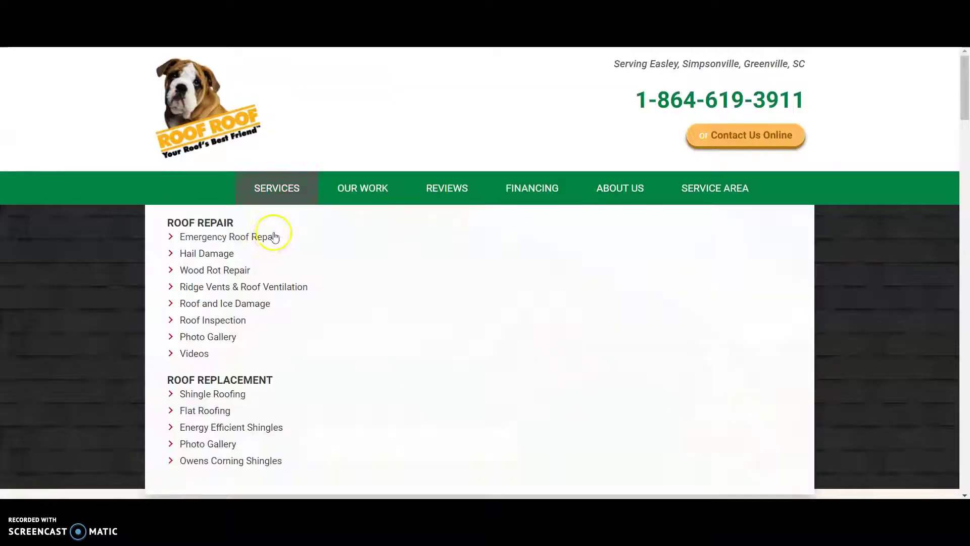
scroll(81, 280, down, 10)
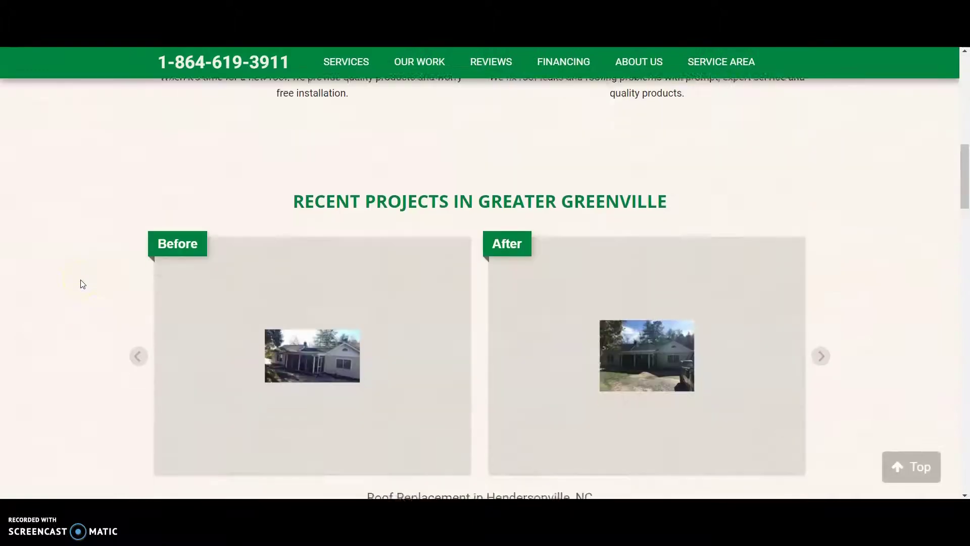
scroll(83, 284, down, 20)
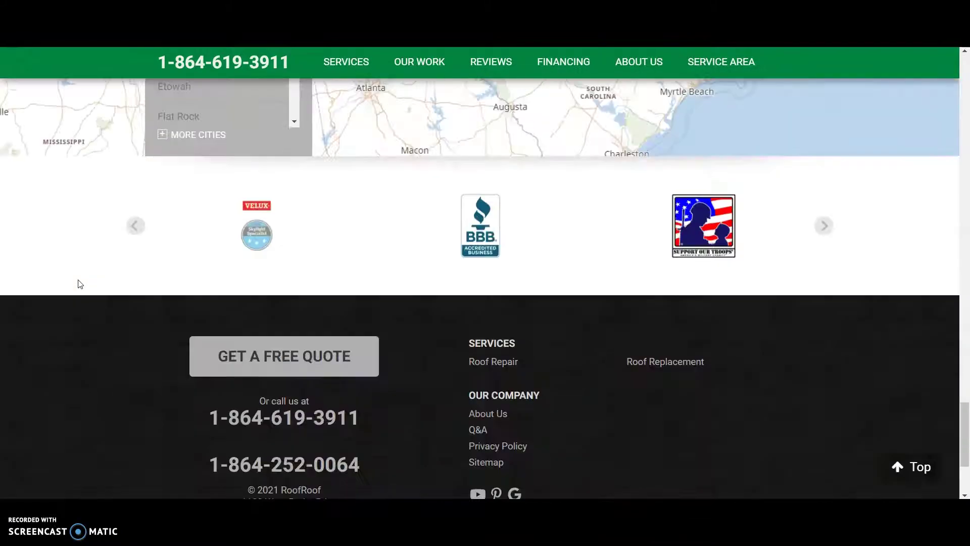
scroll(82, 299, down, 3)
scroll(86, 304, up, 20)
mouse_move(632, 71)
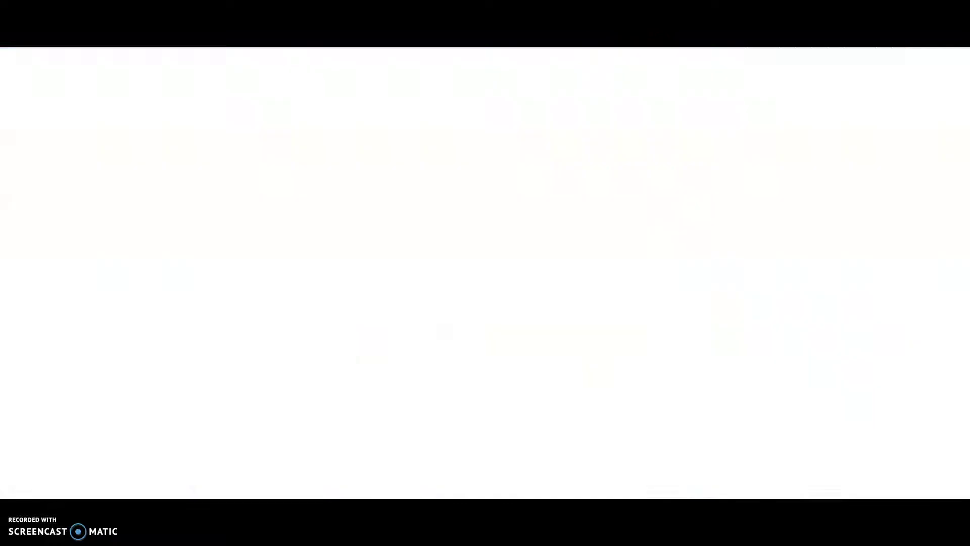
click(363, 139)
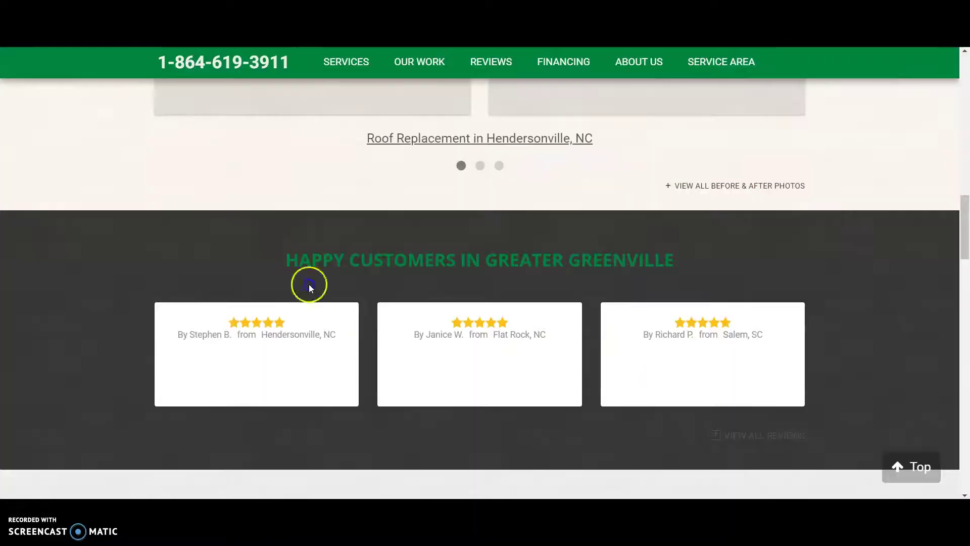
Step: Check the default file name of Roof Roof's Roof Replacement image by starting to save it, without saving
scroll(311, 288, up, 10)
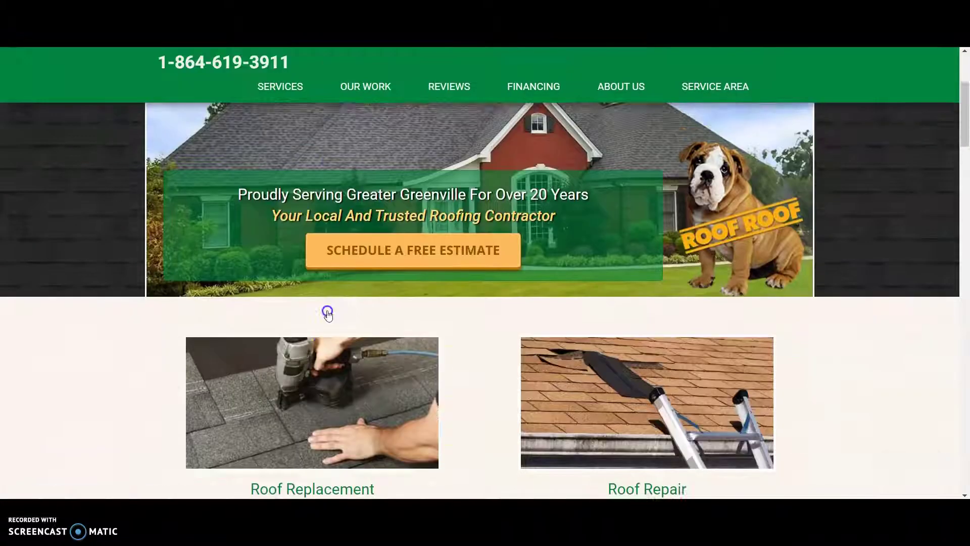
right_click(415, 332)
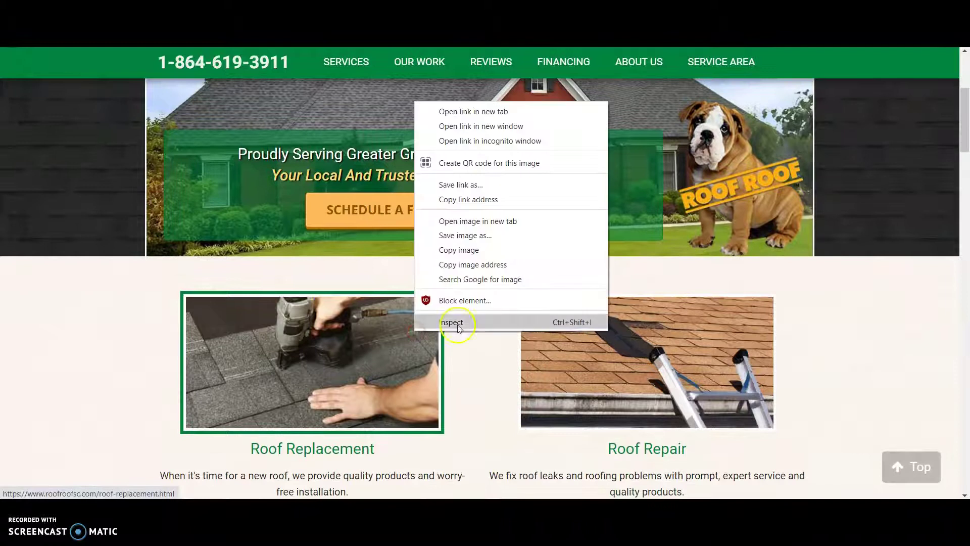
click(487, 234)
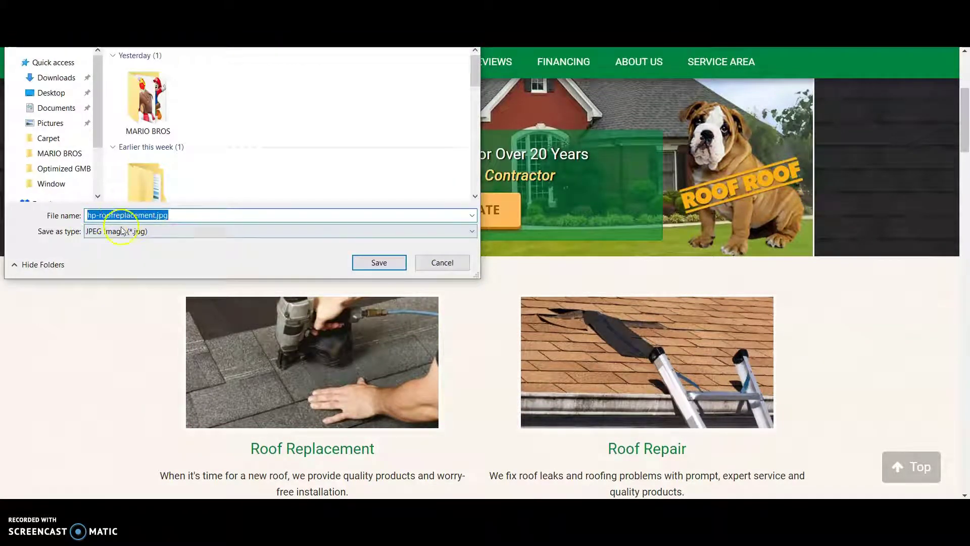
click(441, 262)
Step: Check the default file name of Roof Roof's Roof Repair image by starting to save it, without saving
scroll(532, 306, down, 2)
right_click(657, 244)
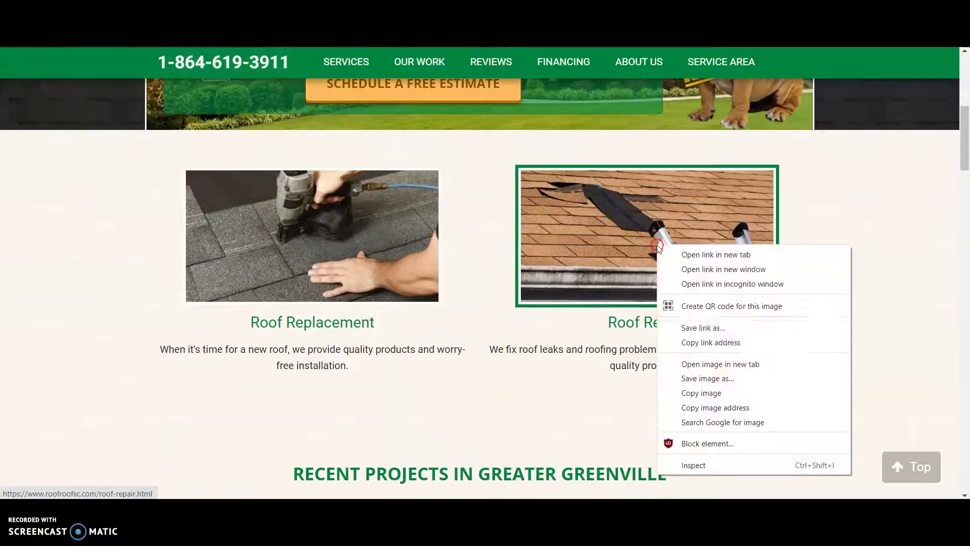
click(714, 378)
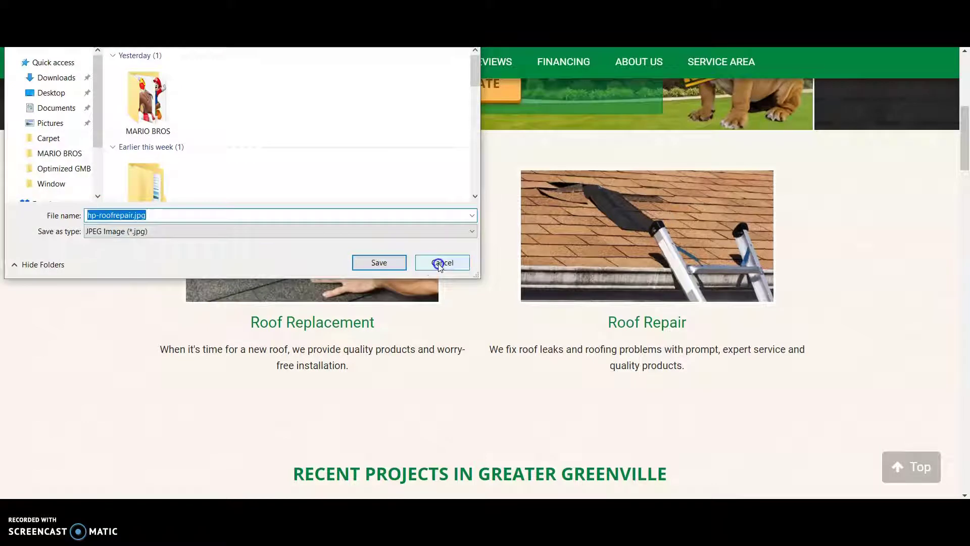
click(440, 263)
Step: Switch to Ahrefs Site Explorer, examine the paid keywords of theroofingcompanysc.com and return to the site's overview
scroll(472, 288, up, 5)
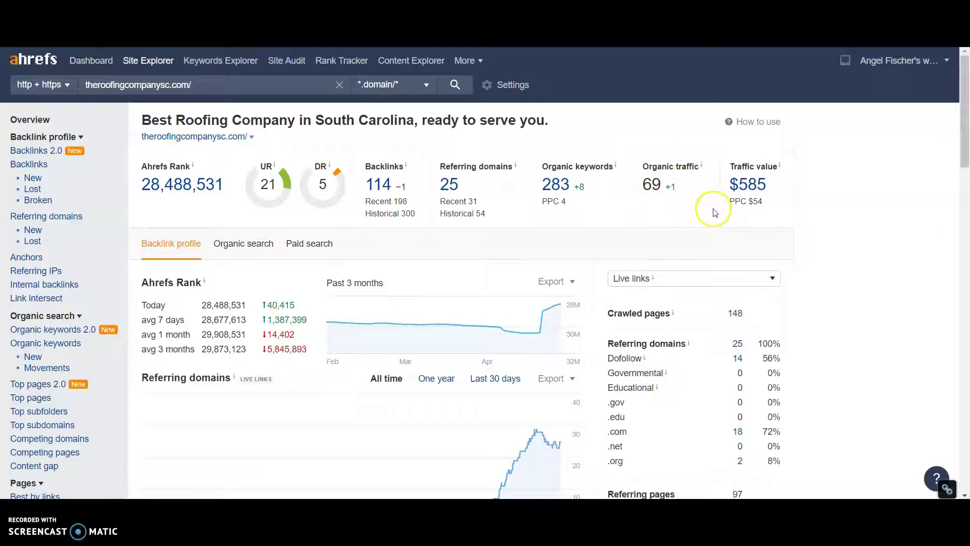
click(565, 202)
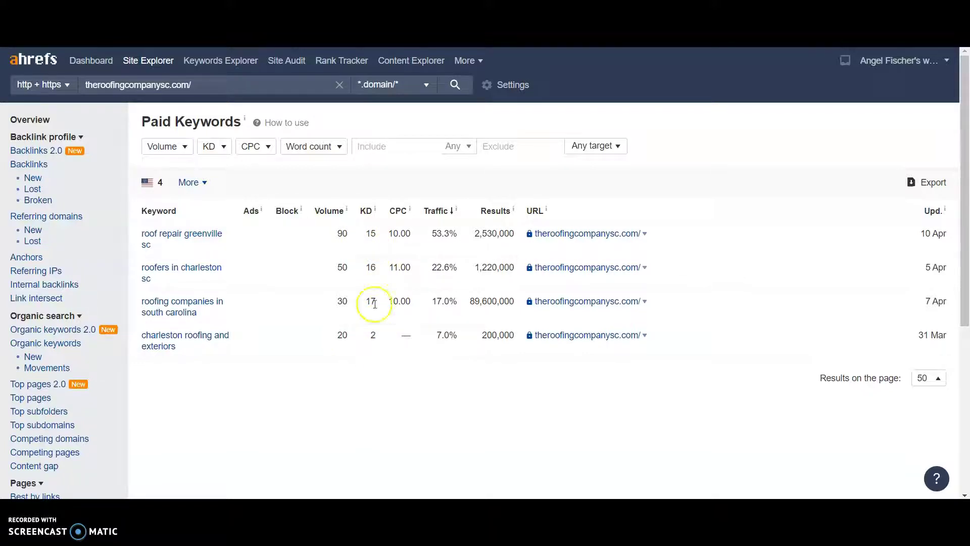
click(27, 122)
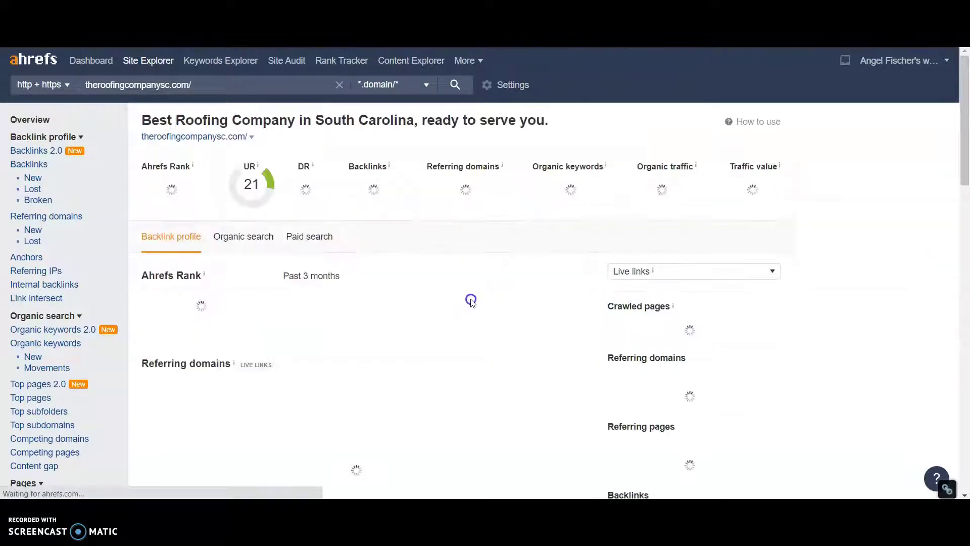
Step: Open the organic keywords report for theroofingcompanysc.com and examine each keyword's volume, difficulty, traffic and ranking position
click(557, 186)
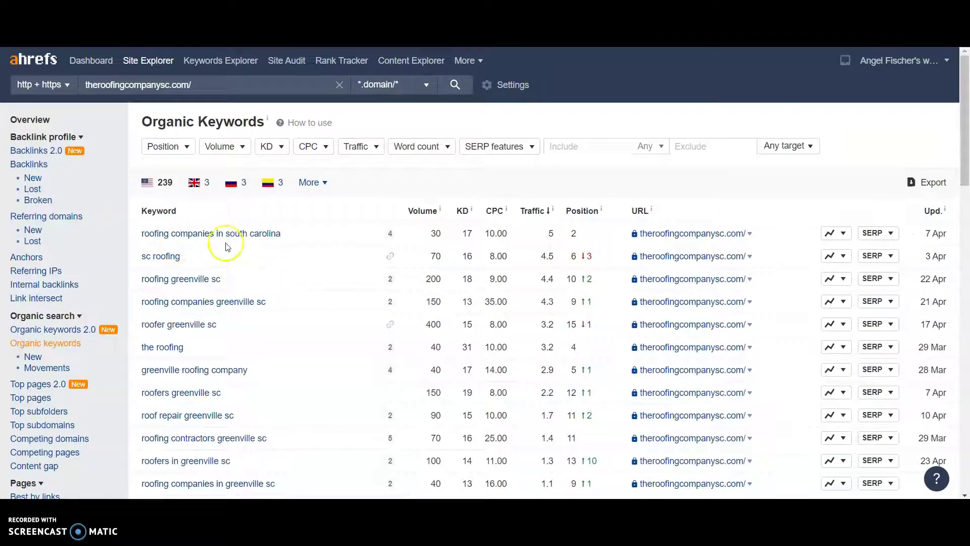
scroll(314, 245, down, 1)
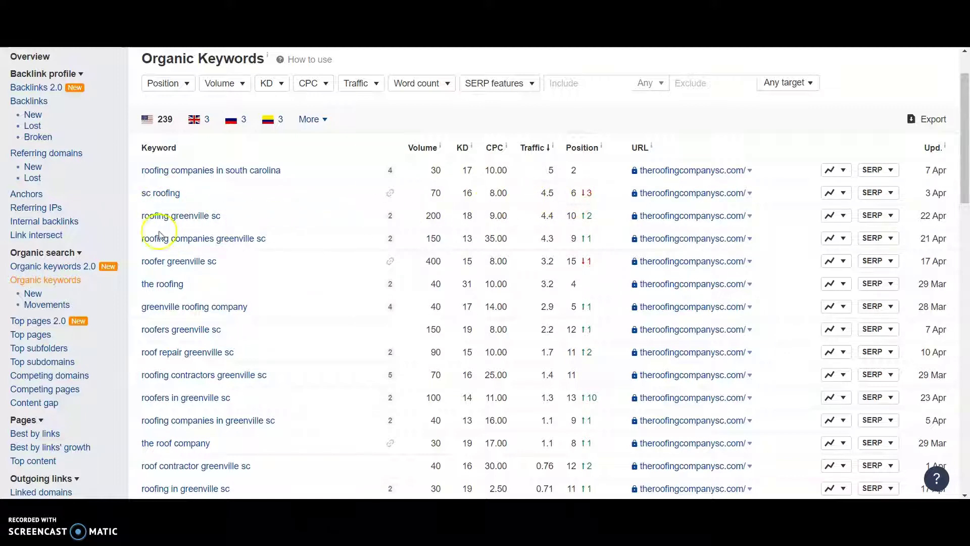
click(456, 219)
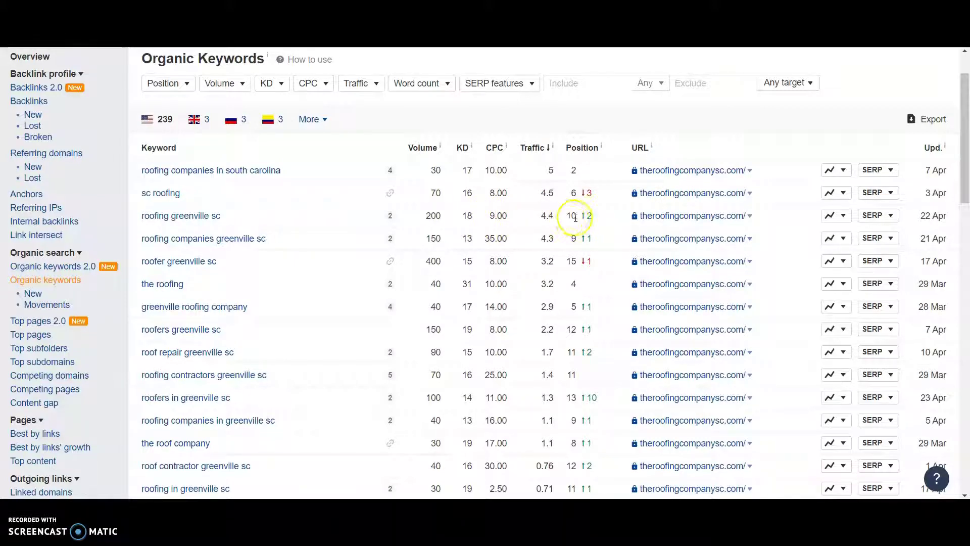
scroll(314, 245, down, 1)
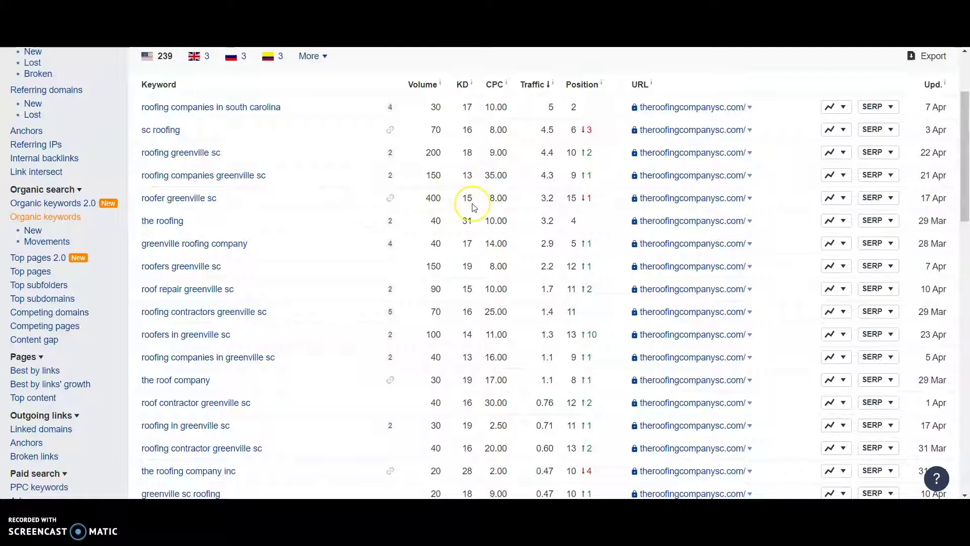
scroll(478, 207, down, 1)
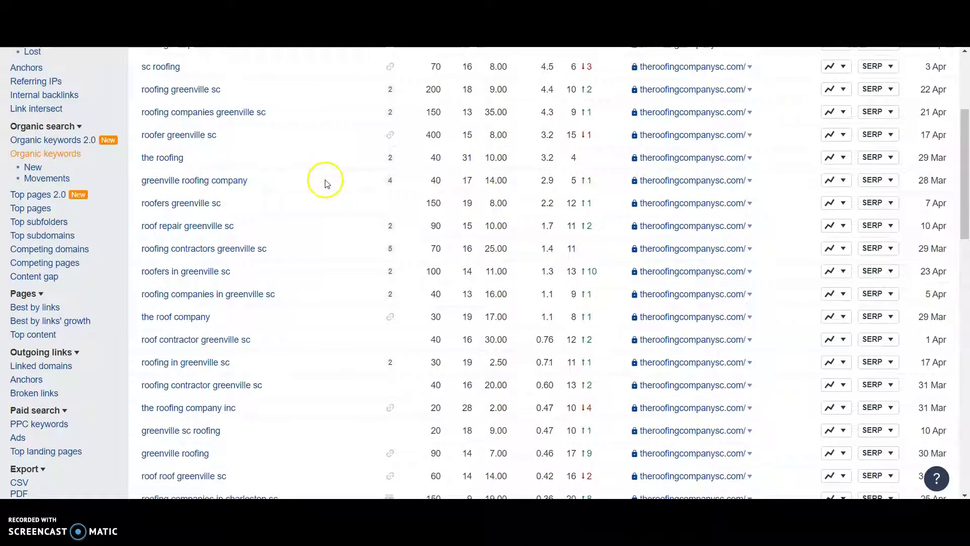
scroll(326, 220, down, 1)
scroll(326, 220, down, 4)
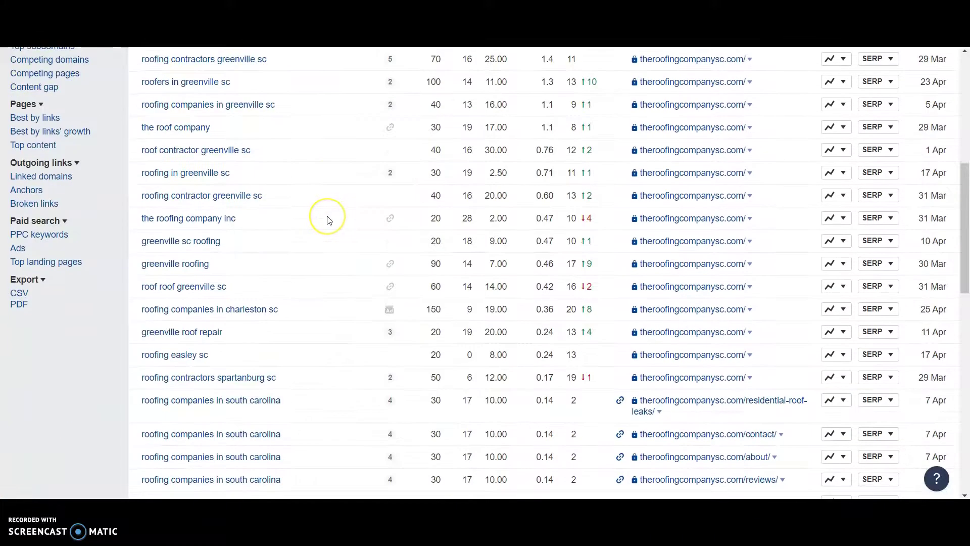
scroll(328, 219, down, 3)
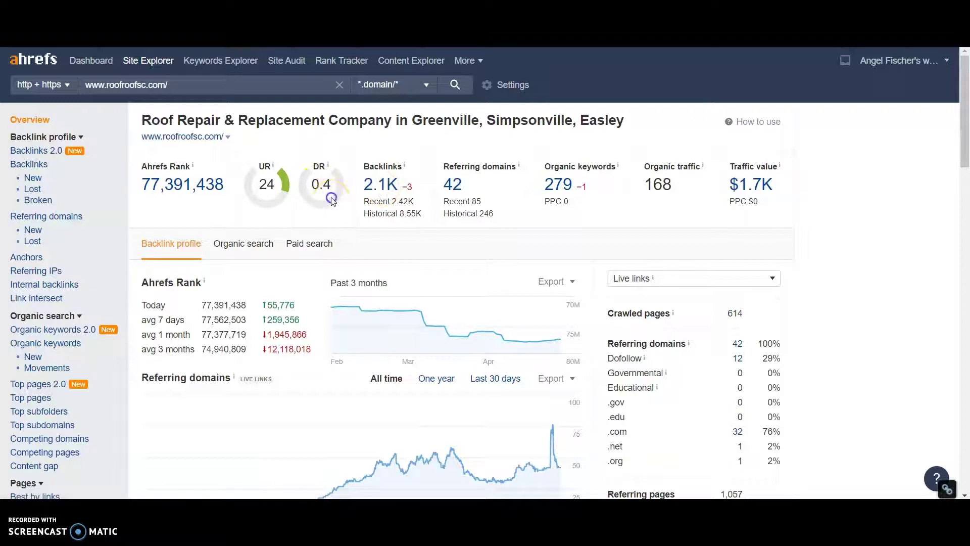
Step: Open the backlinks report for roofroofsc.com, inspect the Porch listing for Roof Roof and Porch's sign-up page for professionals, and return to the report
click(392, 191)
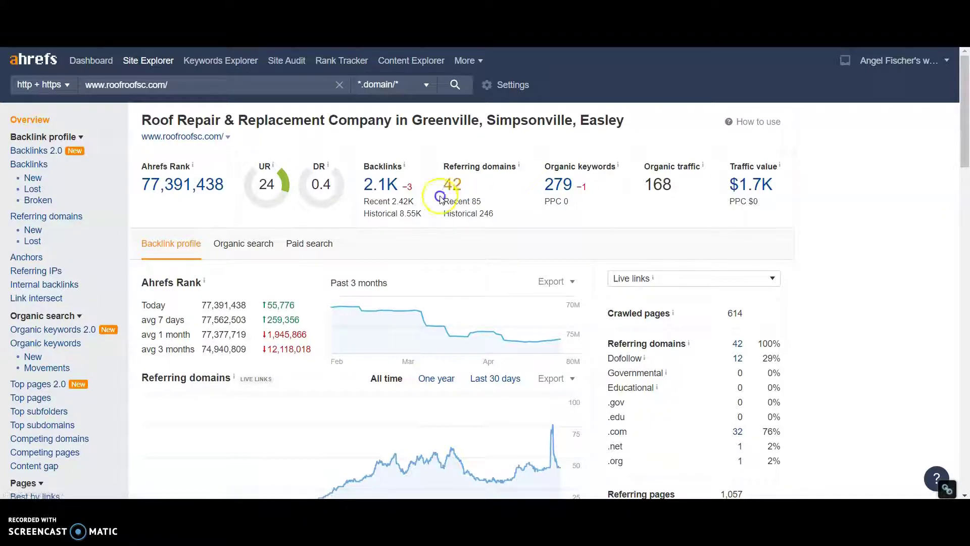
click(390, 190)
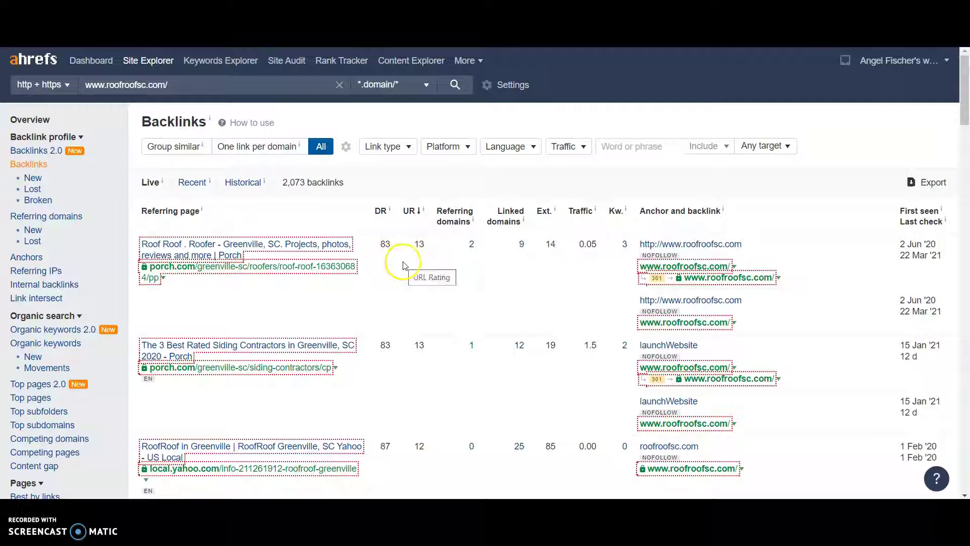
click(260, 251)
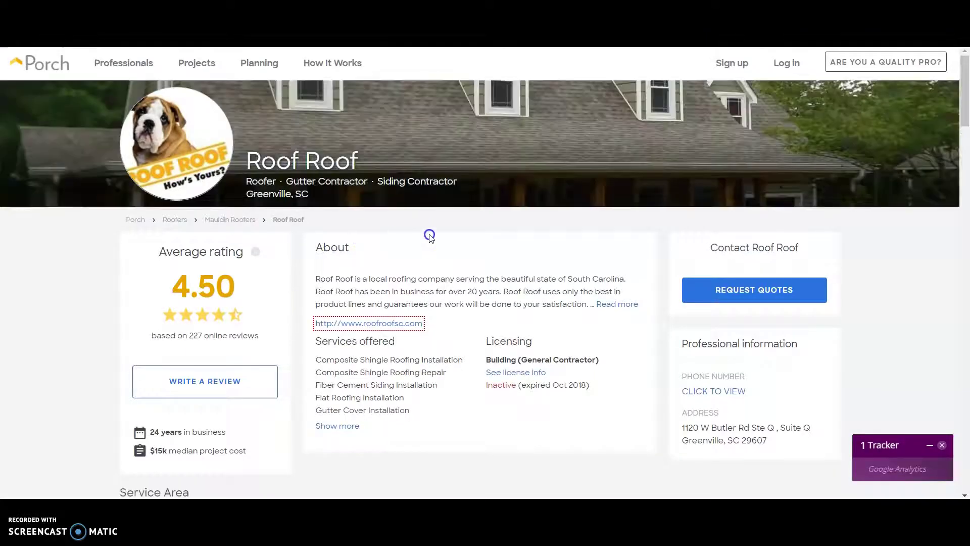
scroll(431, 238, down, 1)
scroll(431, 238, up, 1)
click(910, 70)
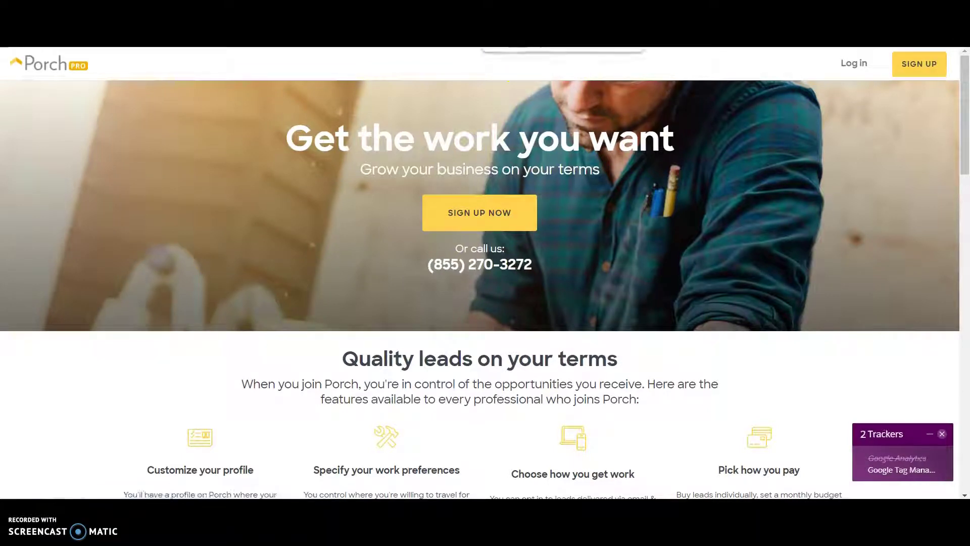
click(506, 31)
Step: Examine the first page of roofroofsc.com backlinks, reading the referring directories, their ratings and their anchors
scroll(406, 352, down, 2)
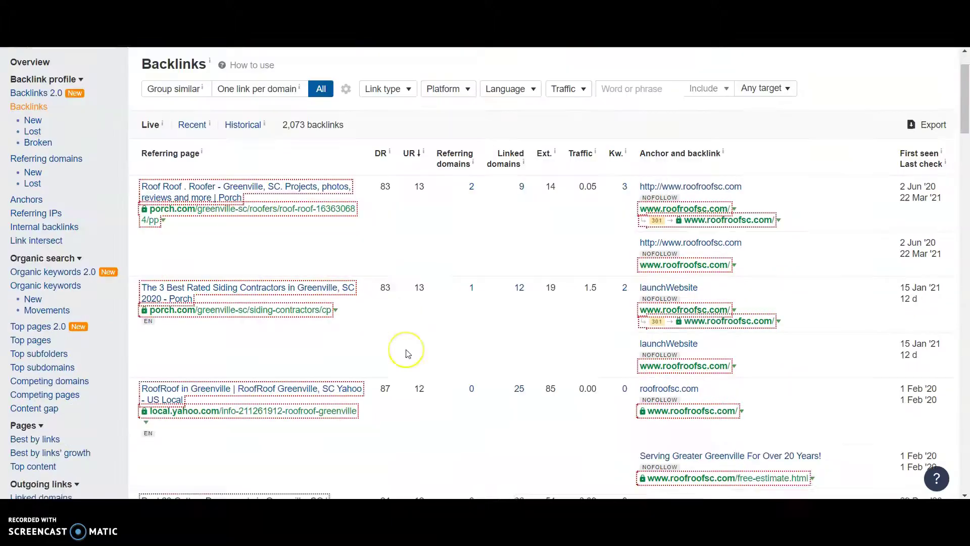
scroll(408, 353, down, 3)
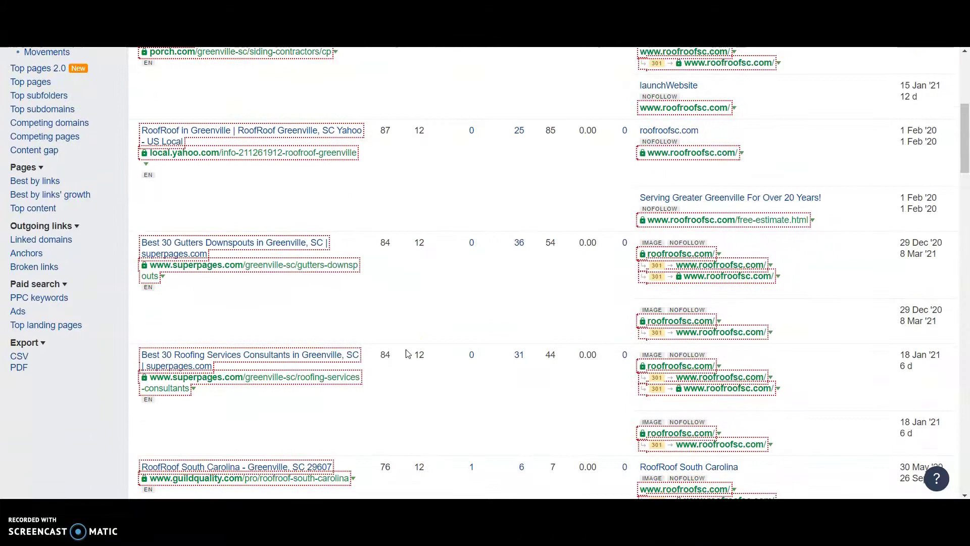
scroll(408, 354, down, 6)
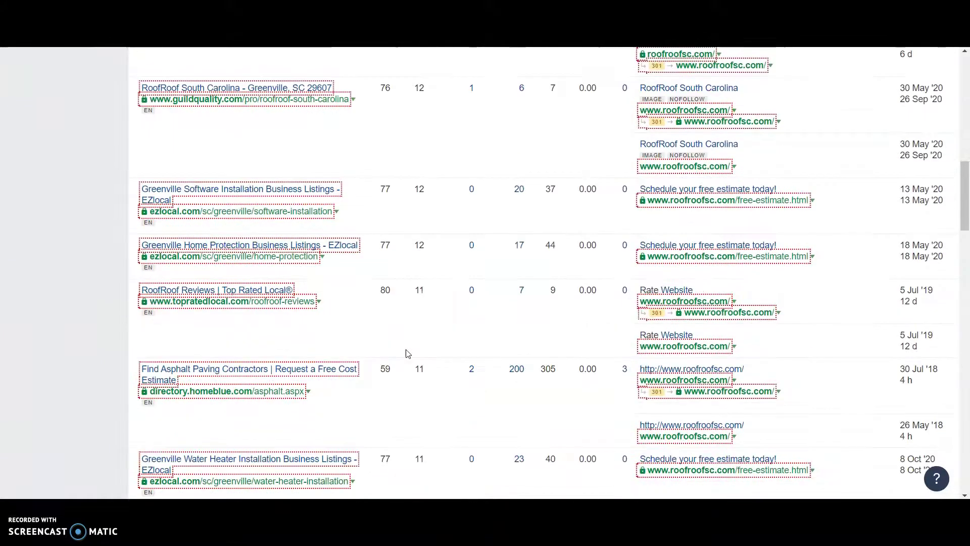
scroll(409, 353, down, 2)
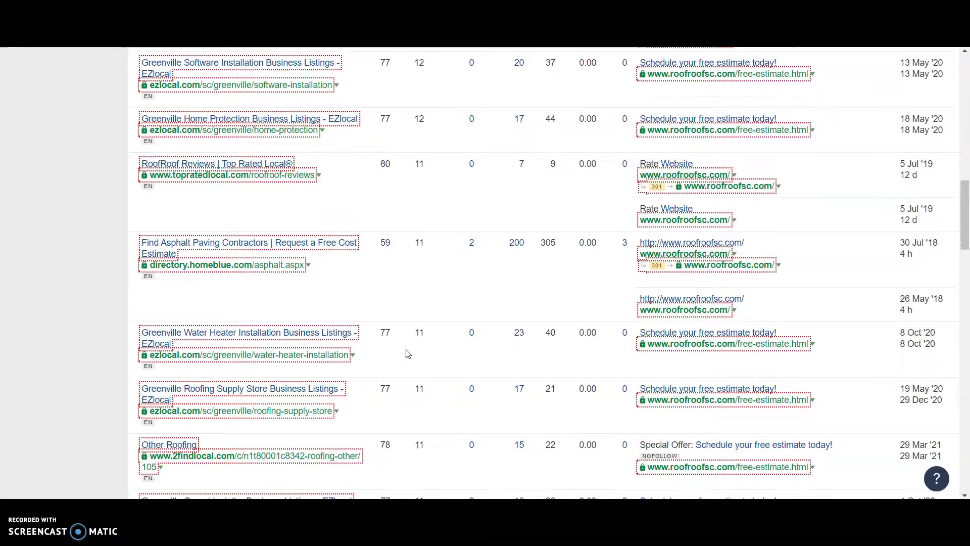
scroll(409, 353, down, 5)
scroll(409, 354, down, 13)
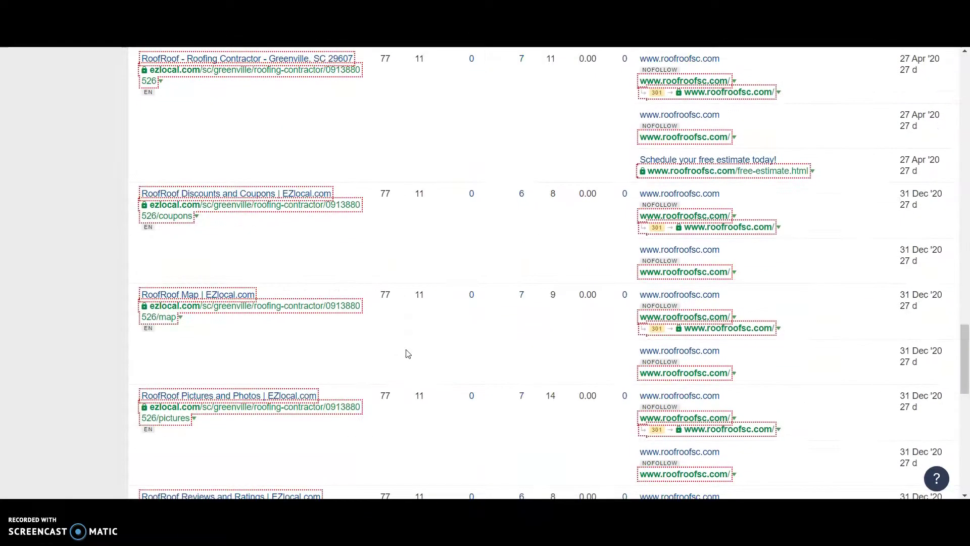
scroll(408, 354, down, 8)
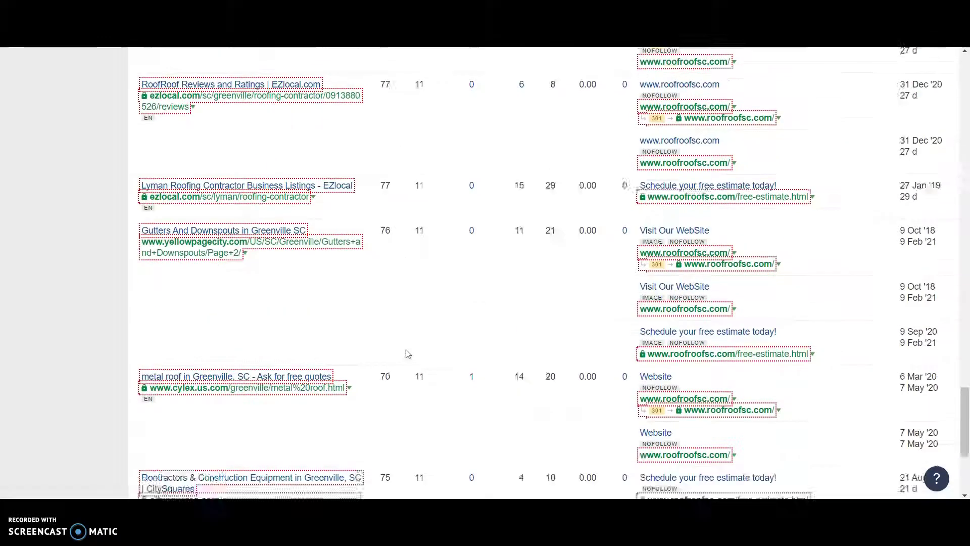
scroll(409, 354, up, 1)
scroll(408, 354, down, 5)
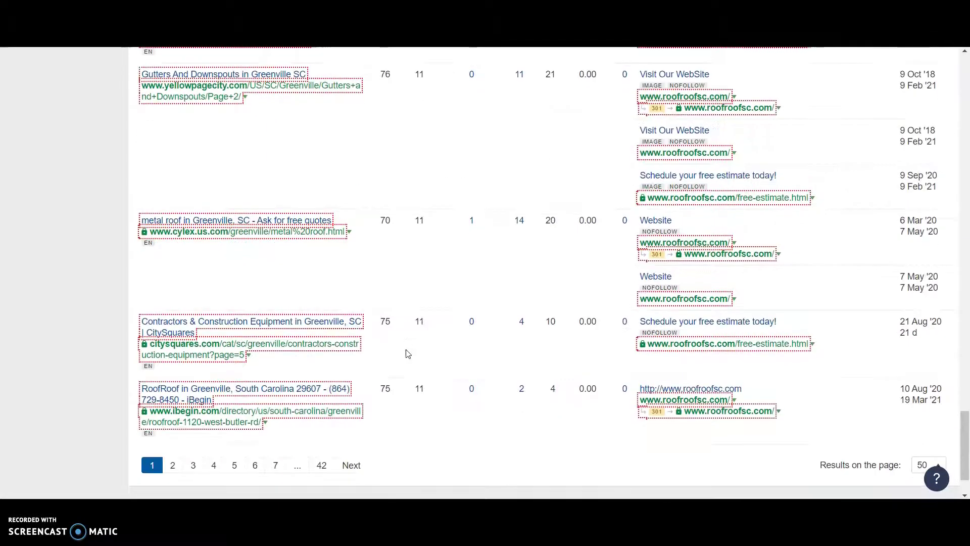
Step: Inspect the Cylex referring page for metal roof in Greenville, SC, and return to the backlinks report
click(270, 157)
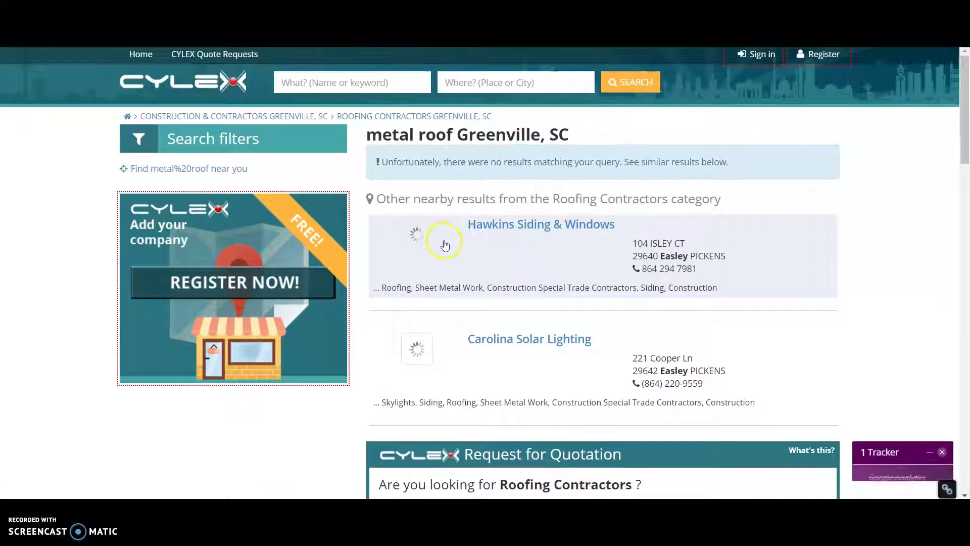
scroll(444, 241, down, 5)
scroll(444, 240, up, 5)
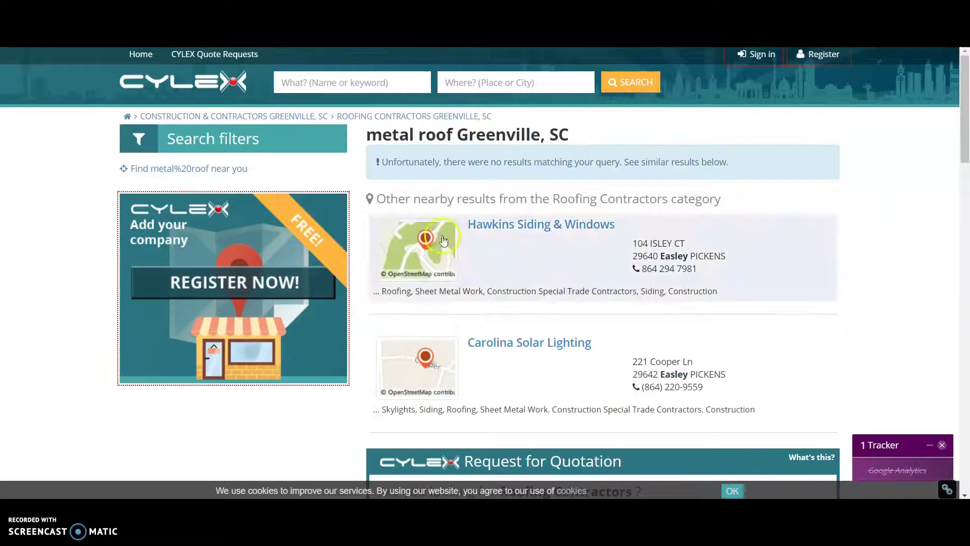
key(ctrl+w)
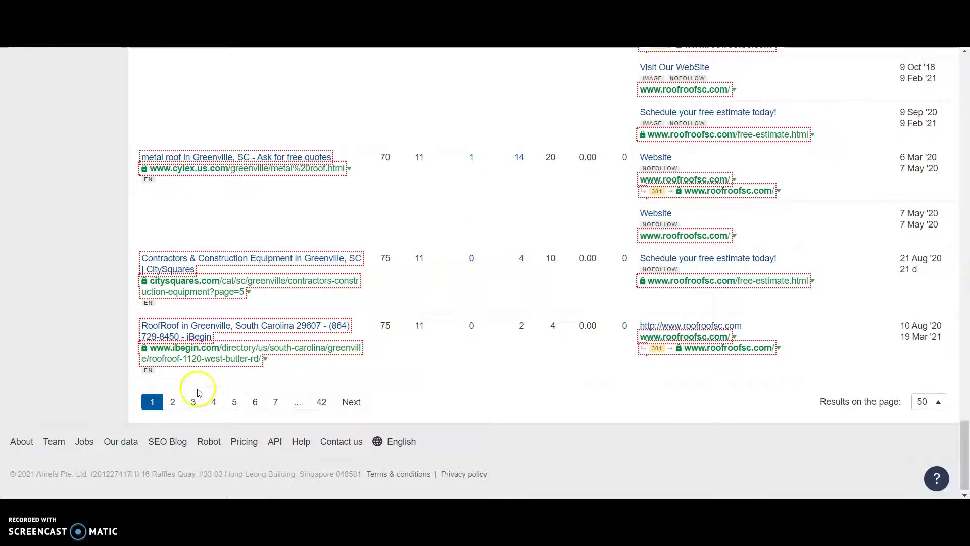
Step: Go to page 42 of the roofroofsc.com backlinks and examine the lowest-rated referring pages
click(373, 401)
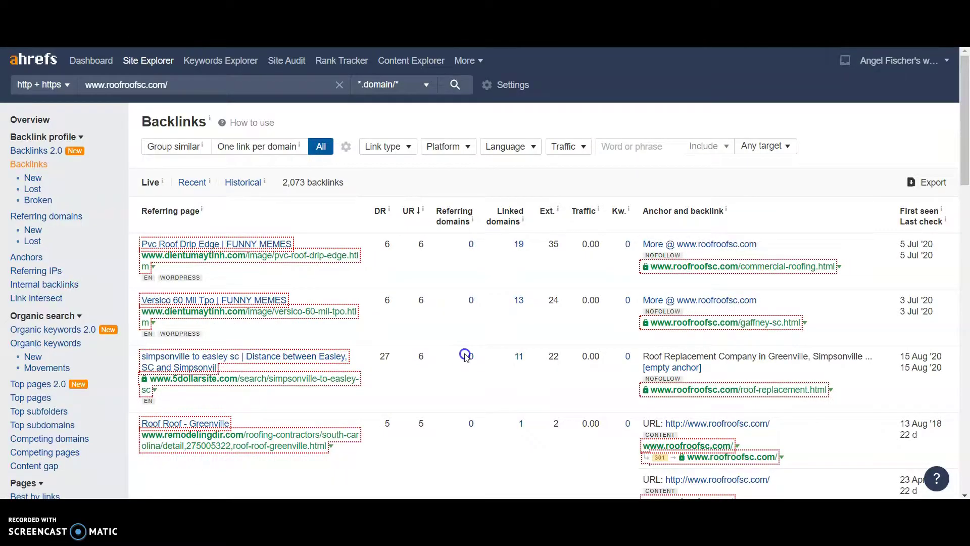
scroll(465, 353, down, 20)
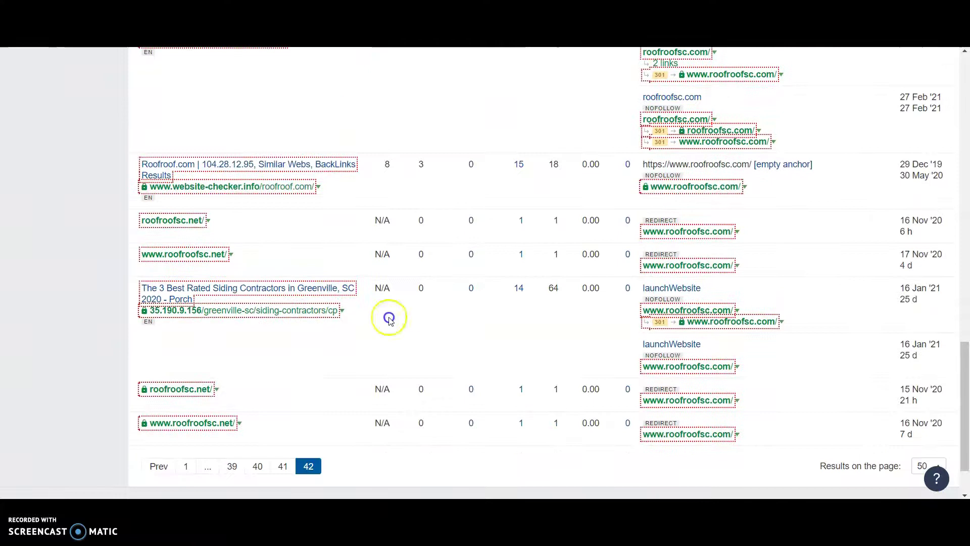
scroll(293, 332, up, 9)
scroll(414, 304, up, 9)
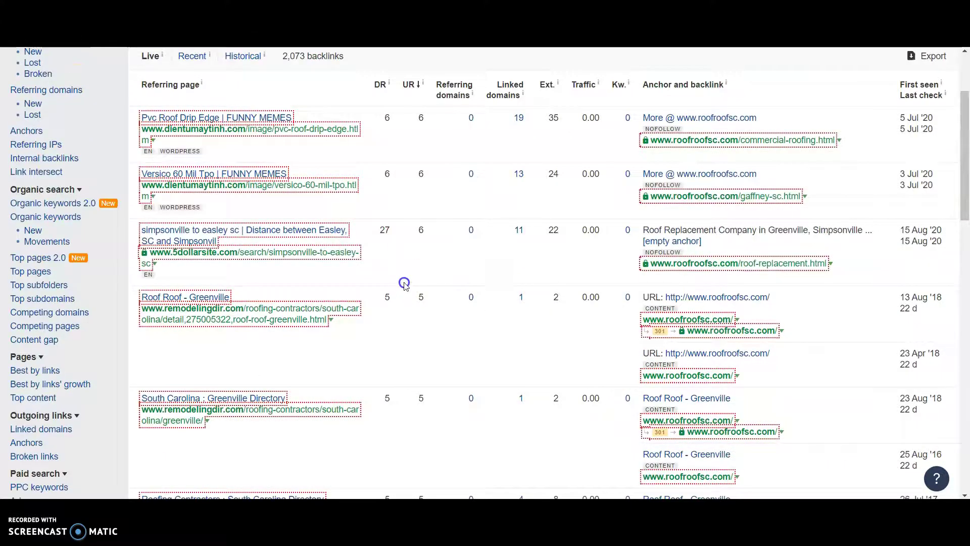
scroll(406, 284, up, 3)
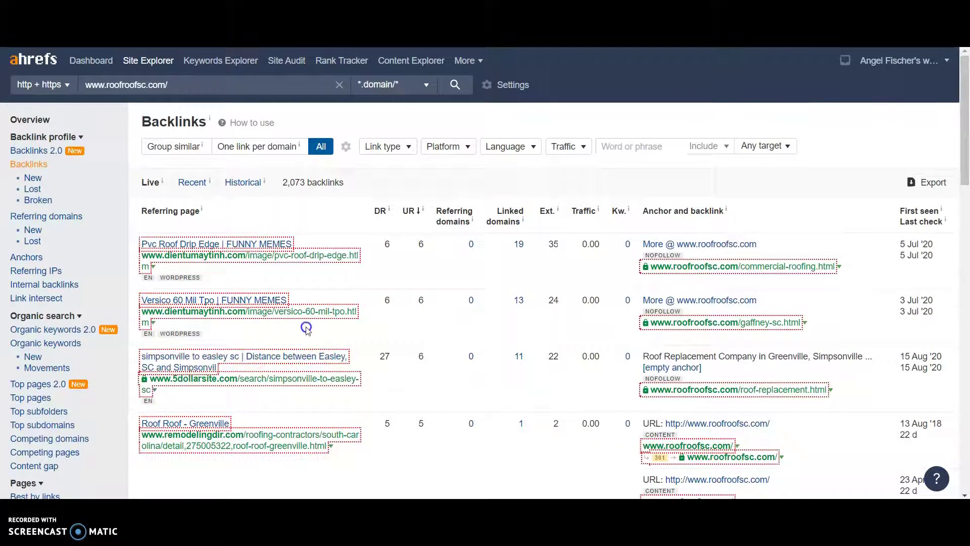
Step: Open the "simpsonville to easley sc" referring page, examine its keyword analysis and related searches, and return to the backlinks report
click(190, 348)
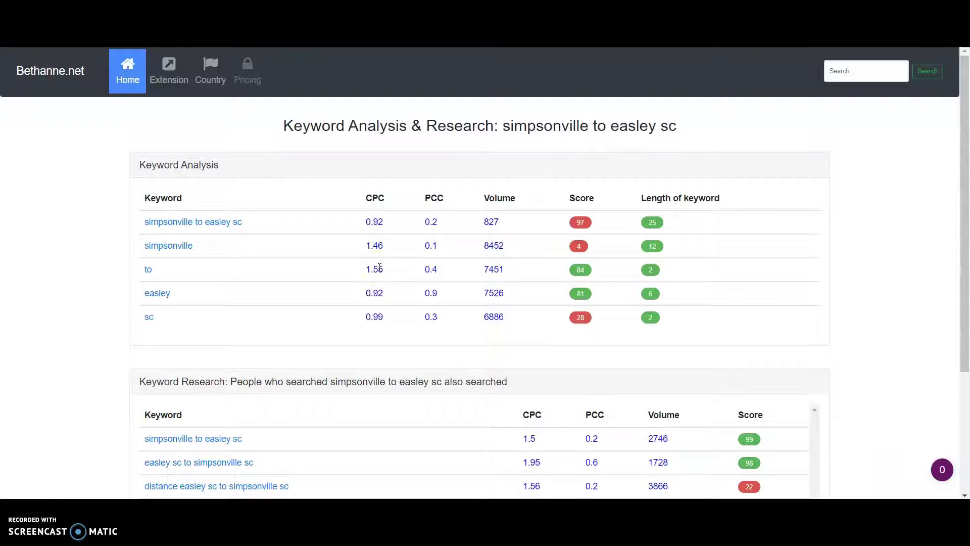
scroll(380, 268, down, 3)
scroll(380, 267, up, 3)
scroll(374, 267, down, 3)
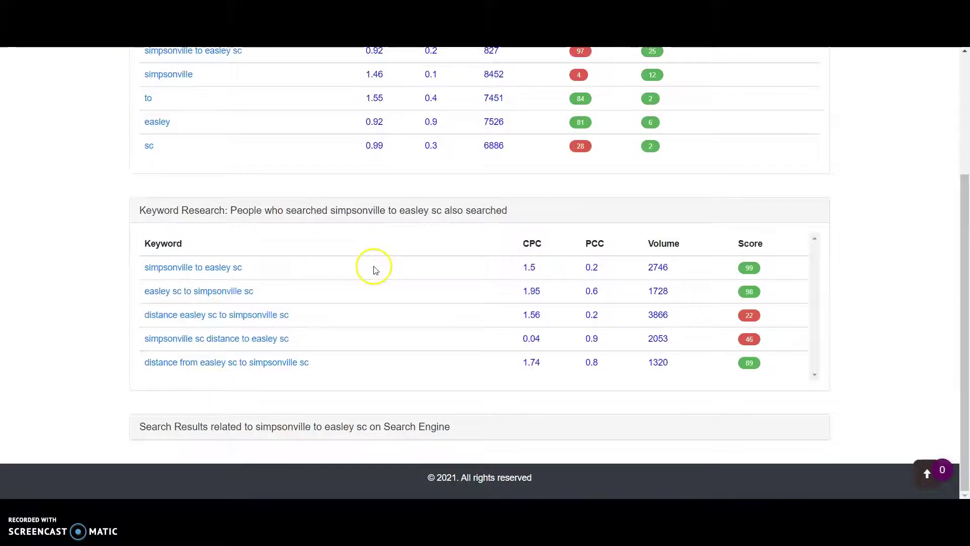
scroll(386, 252, up, 3)
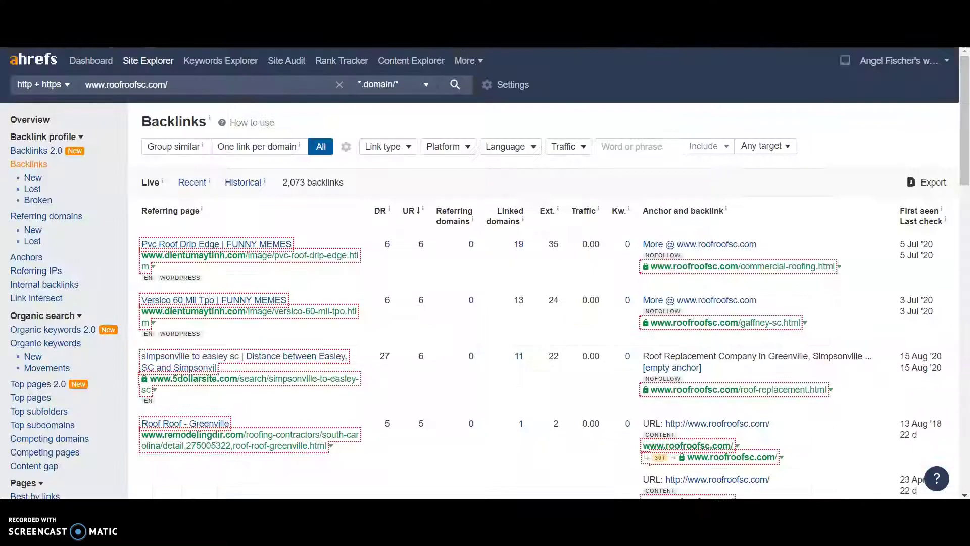
Step: Open the organic keywords report from the roofroofsc.com overview and examine the keywords' volume, difficulty, CPC and ranking position
click(29, 121)
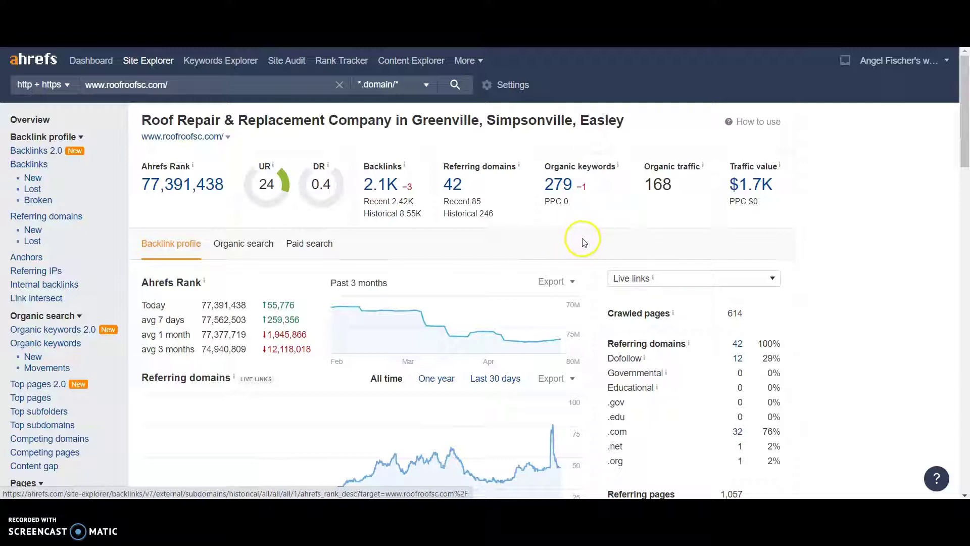
click(436, 239)
click(564, 191)
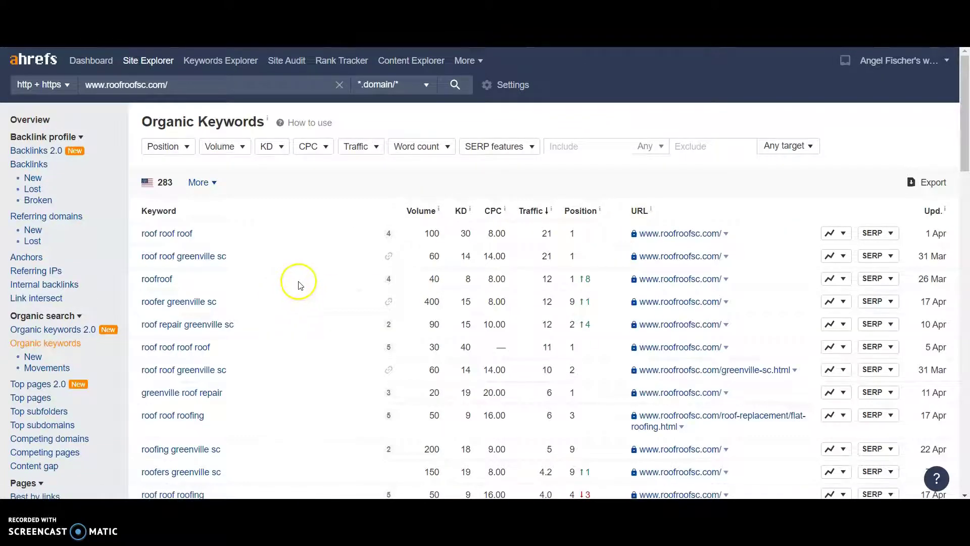
scroll(295, 280, down, 1)
scroll(289, 234, down, 1)
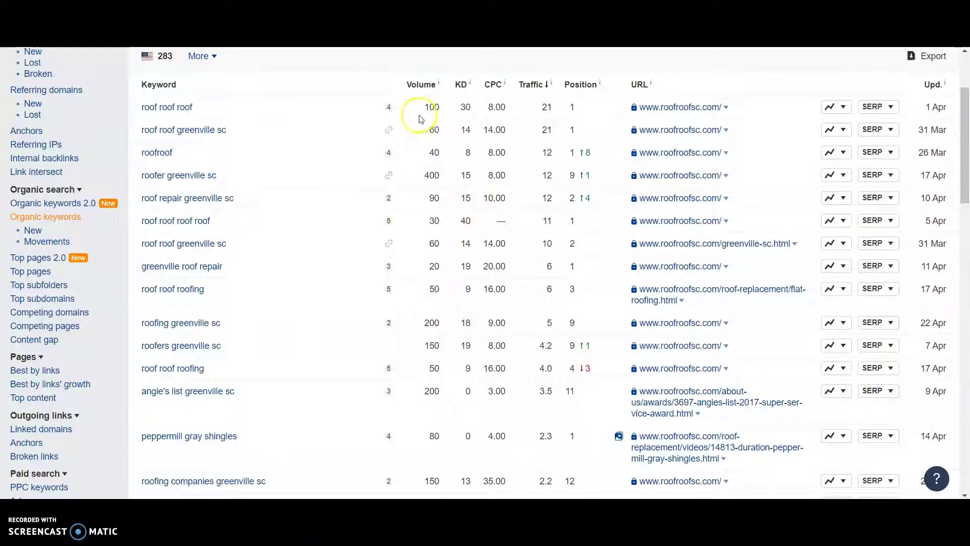
scroll(447, 226, down, 1)
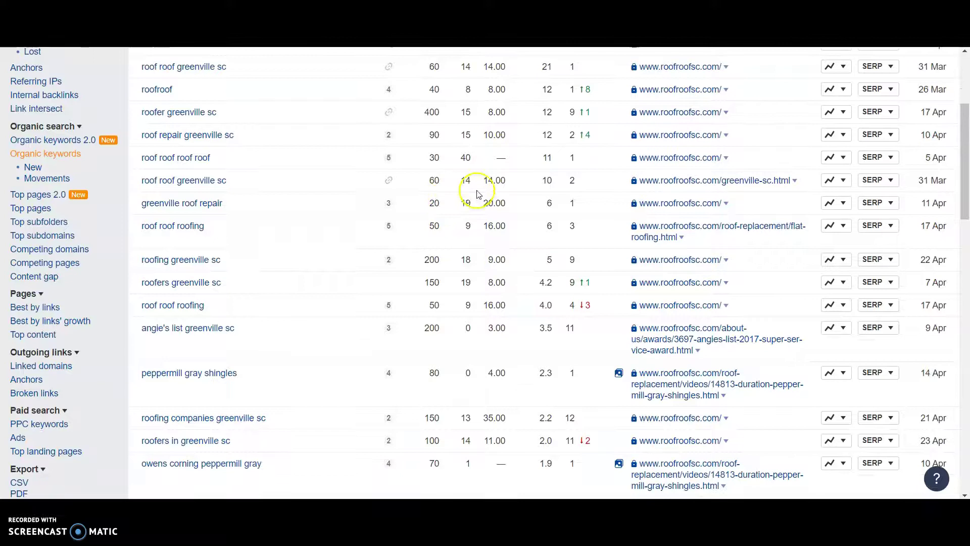
scroll(502, 158, up, 1)
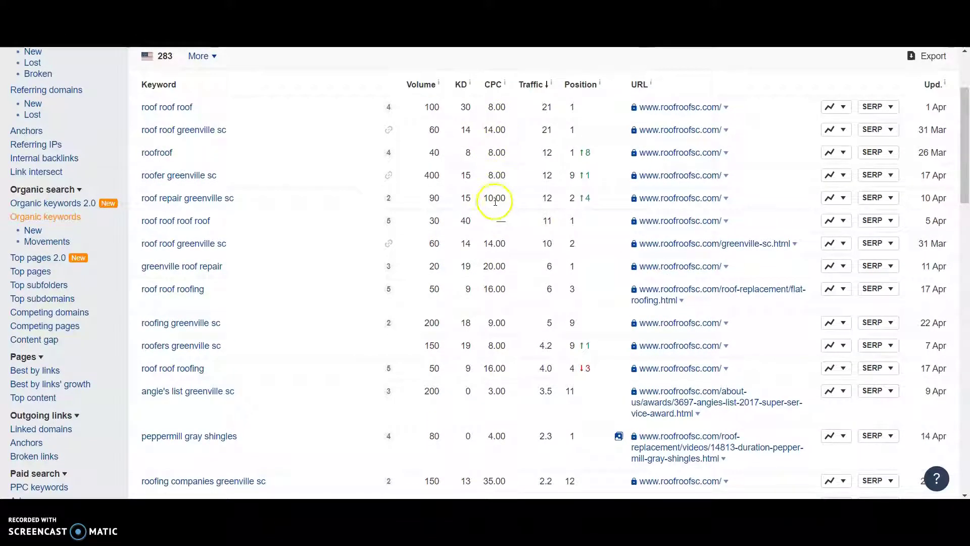
scroll(495, 223, down, 2)
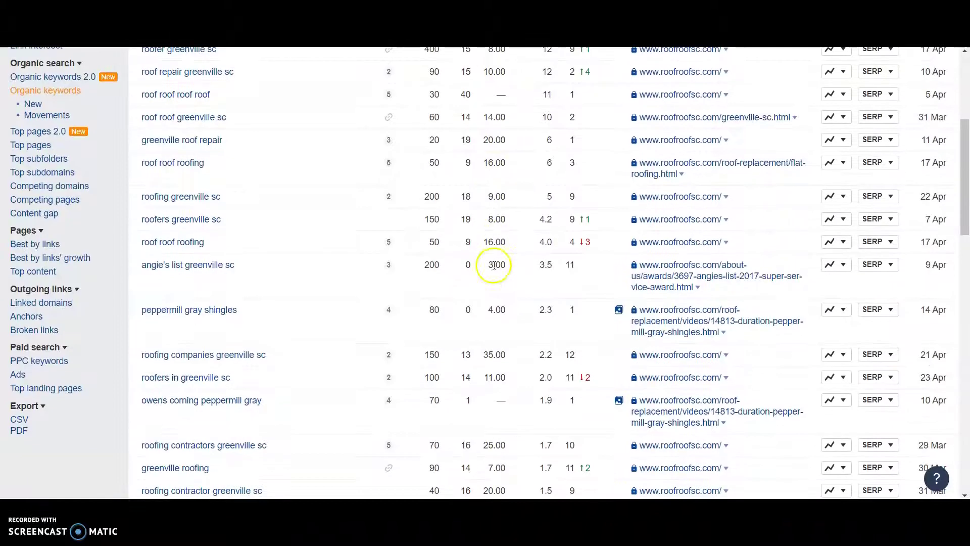
scroll(494, 266, down, 1)
scroll(495, 266, down, 1)
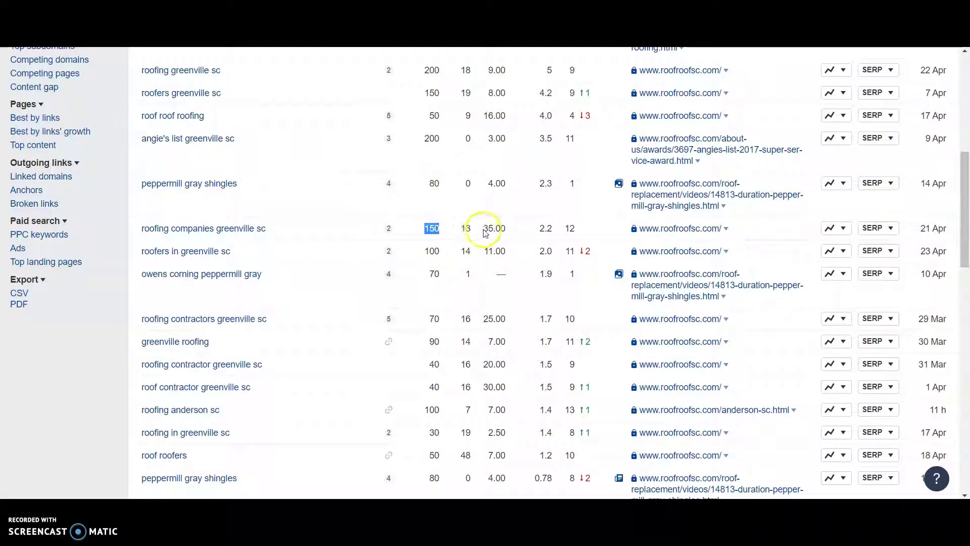
Step: Compare the volume, difficulty and CPC of "roofing companies greenville sc" and "roofers in greenville sc", and examine the keywords listed below them
drag(483, 233, 505, 227)
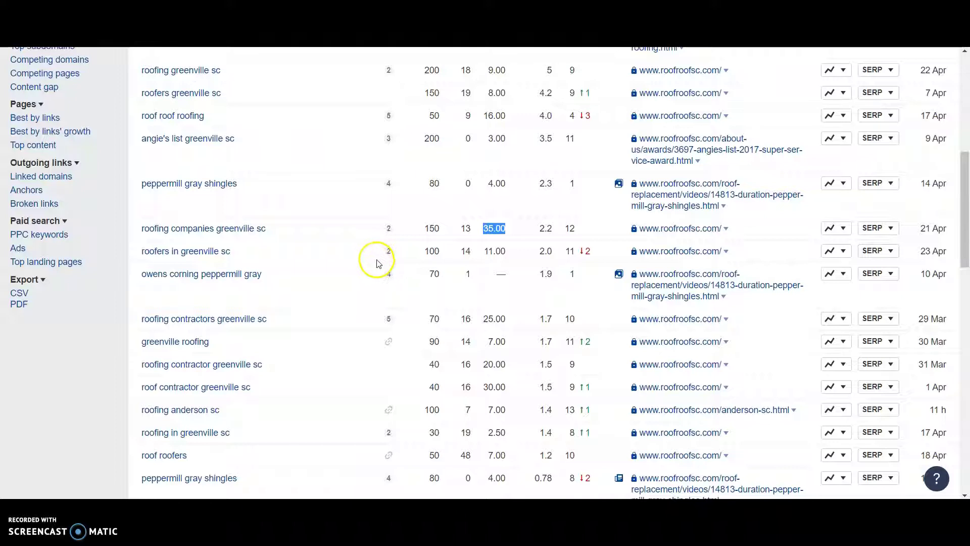
drag(424, 254, 437, 255)
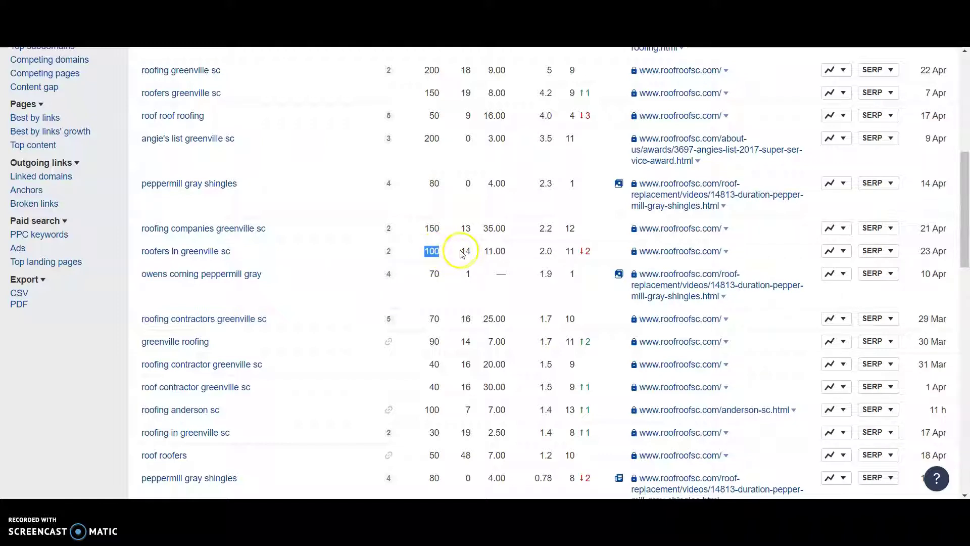
drag(460, 256, 481, 255)
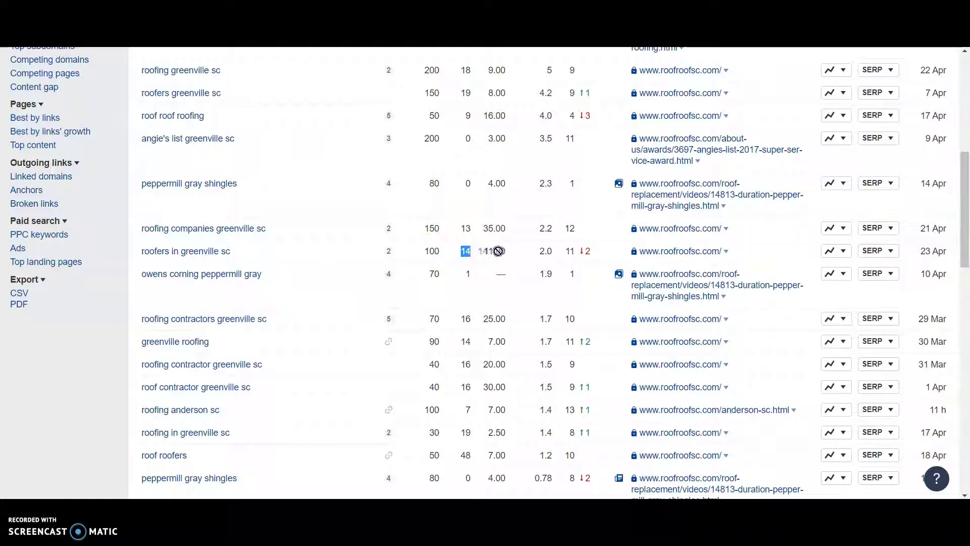
drag(489, 252, 507, 256)
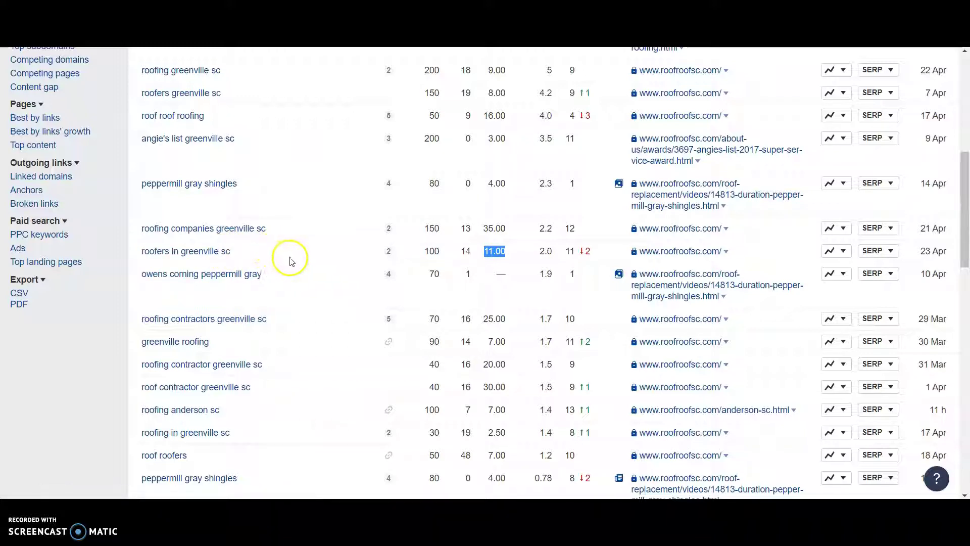
scroll(316, 250, down, 1)
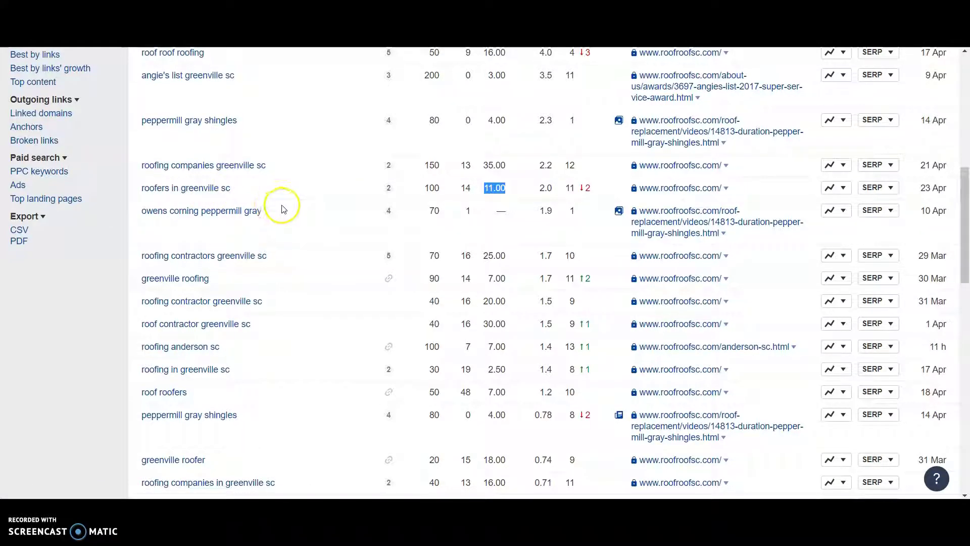
scroll(336, 245, down, 1)
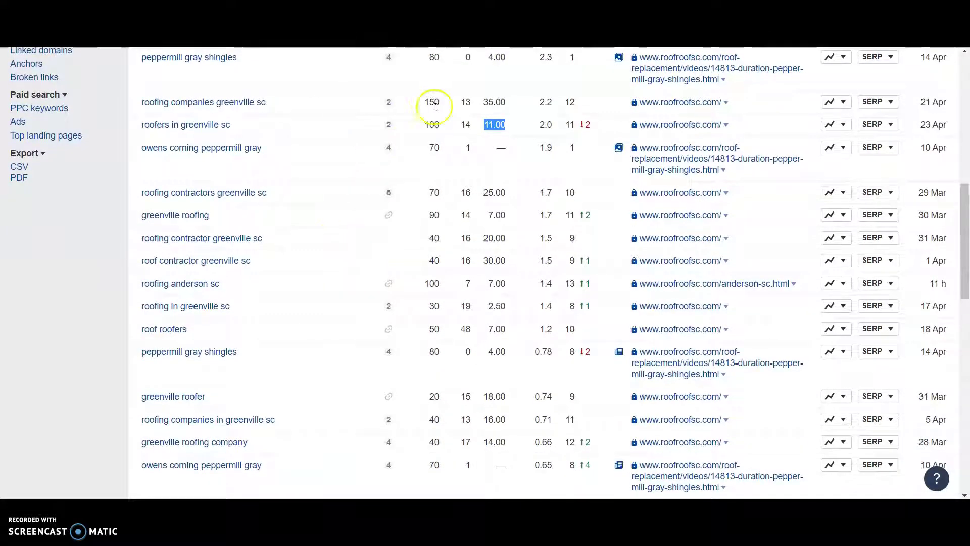
drag(422, 104, 424, 129)
click(407, 222)
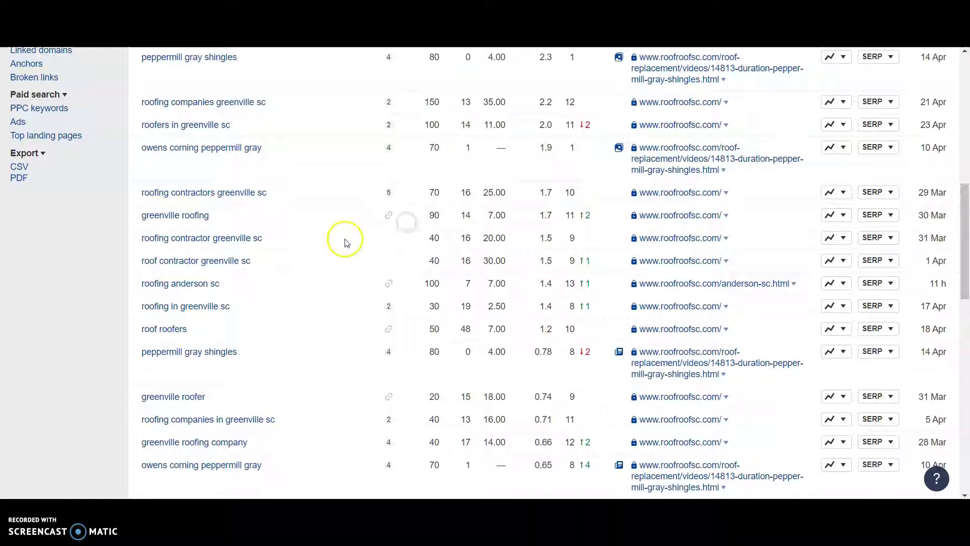
Step: Examine the rest of the first page of organic keywords, checking "roofing anderson sc" and the volume and CPC of "roof repair spartanburg sc"
scroll(342, 245, down, 1)
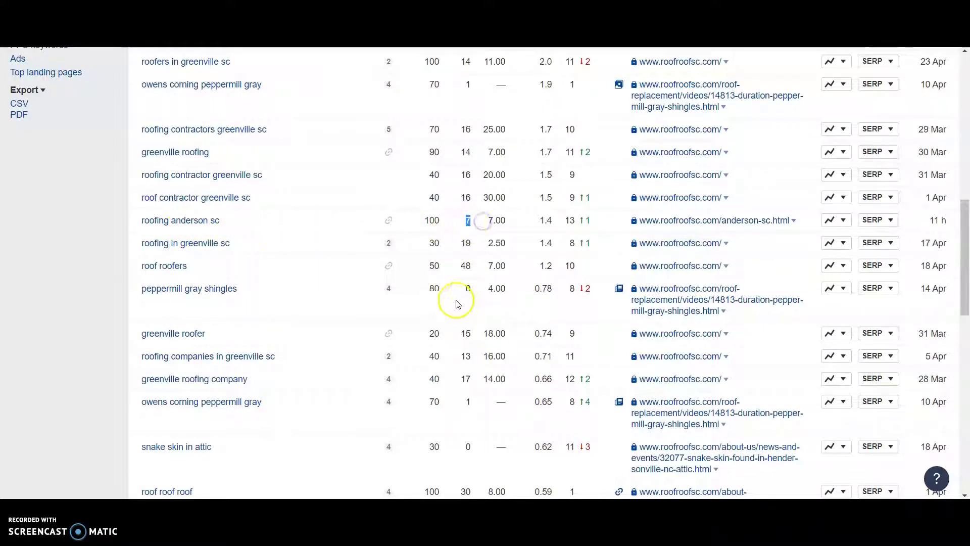
scroll(344, 298, down, 3)
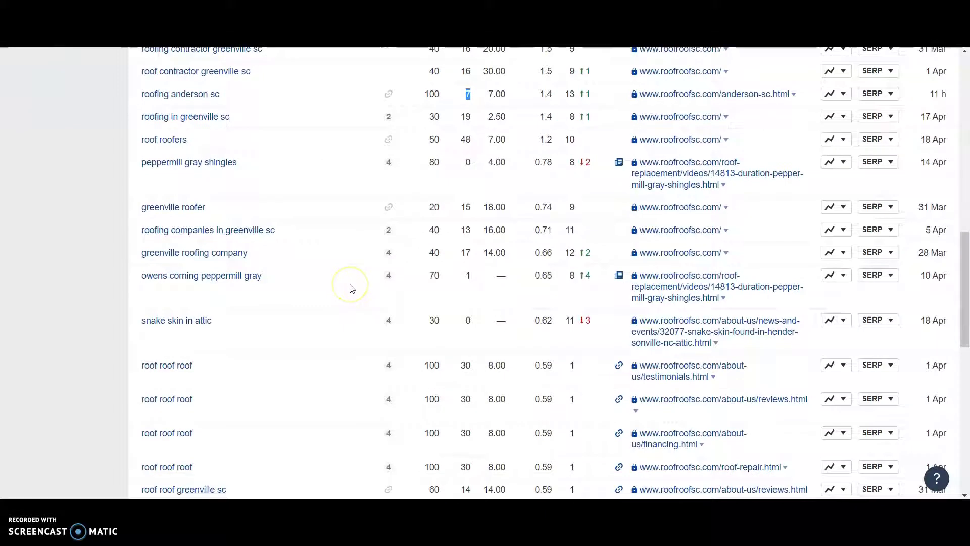
scroll(352, 288, down, 3)
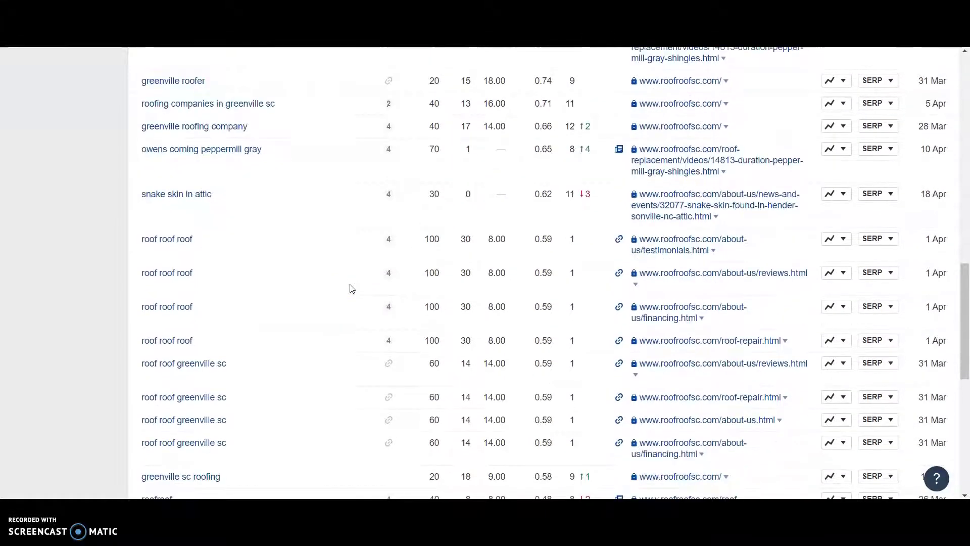
scroll(353, 289, down, 5)
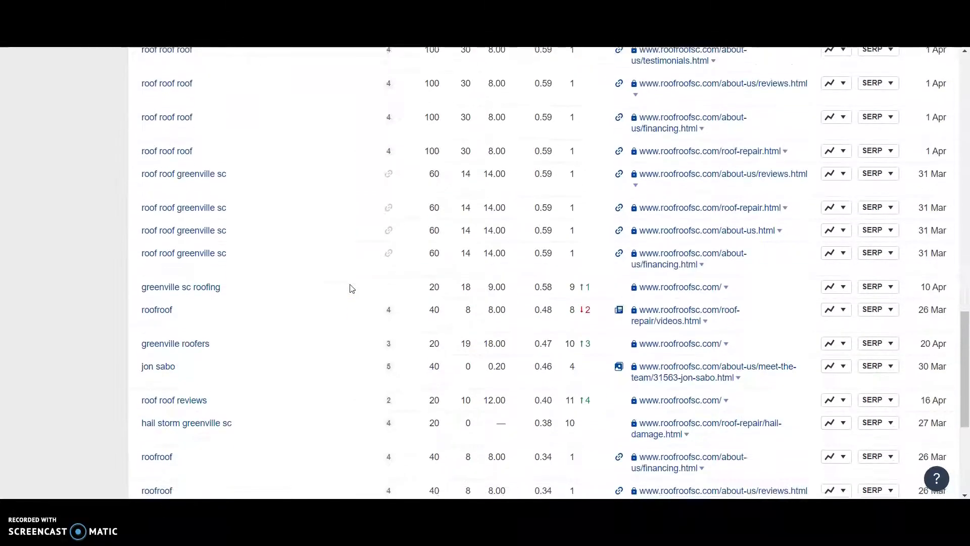
scroll(352, 289, down, 4)
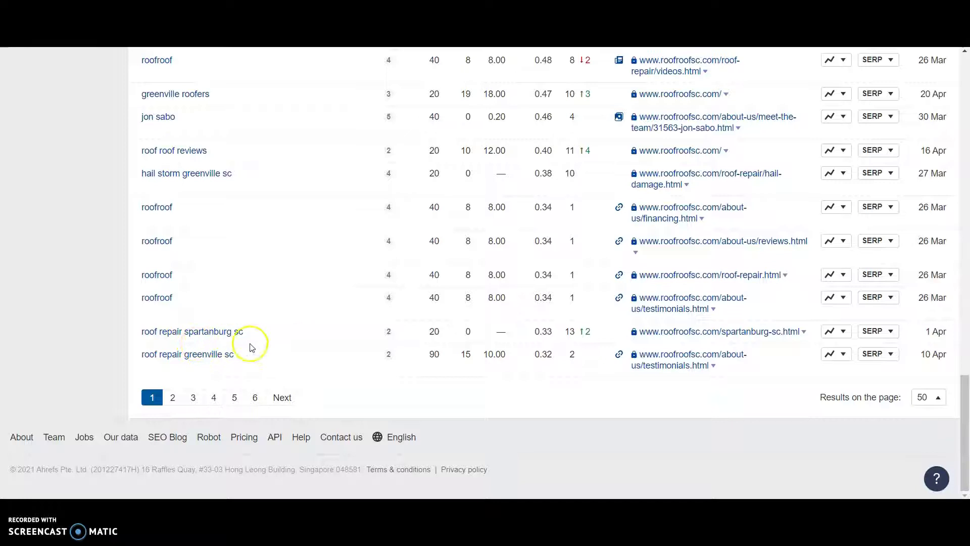
click(487, 332)
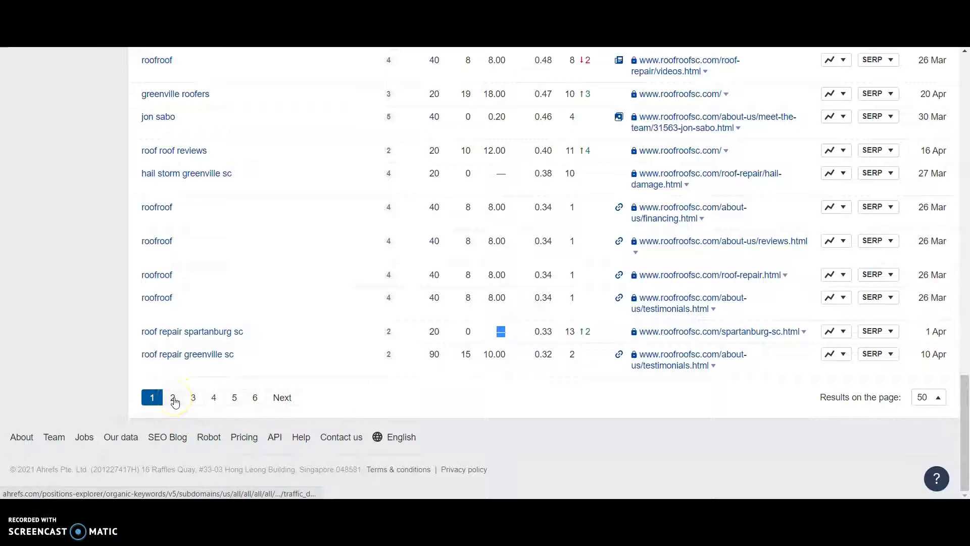
double_click(432, 333)
Step: Go to page 2 of the organic keywords and examine the keywords down to the CPC of "owens corning peppermill grey"
click(179, 401)
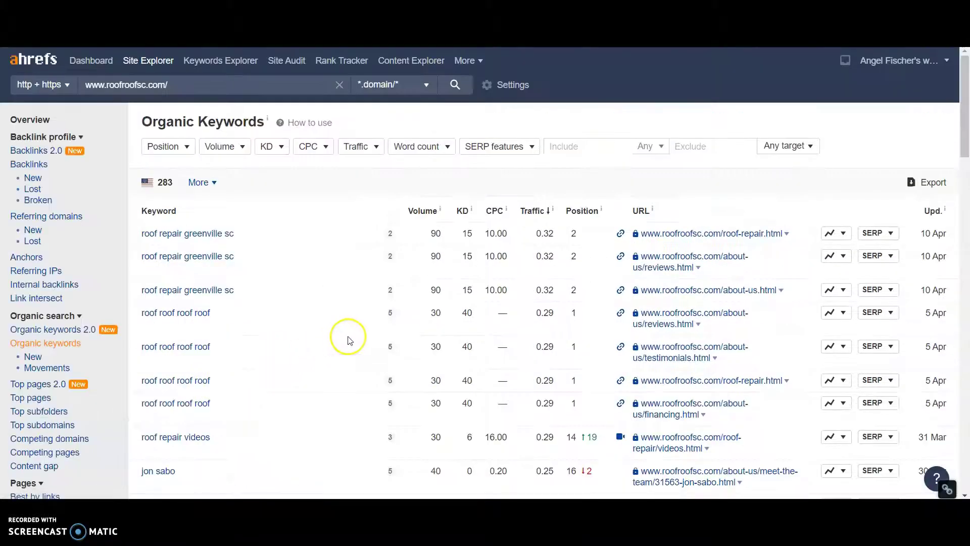
scroll(342, 313, down, 1)
scroll(341, 311, down, 3)
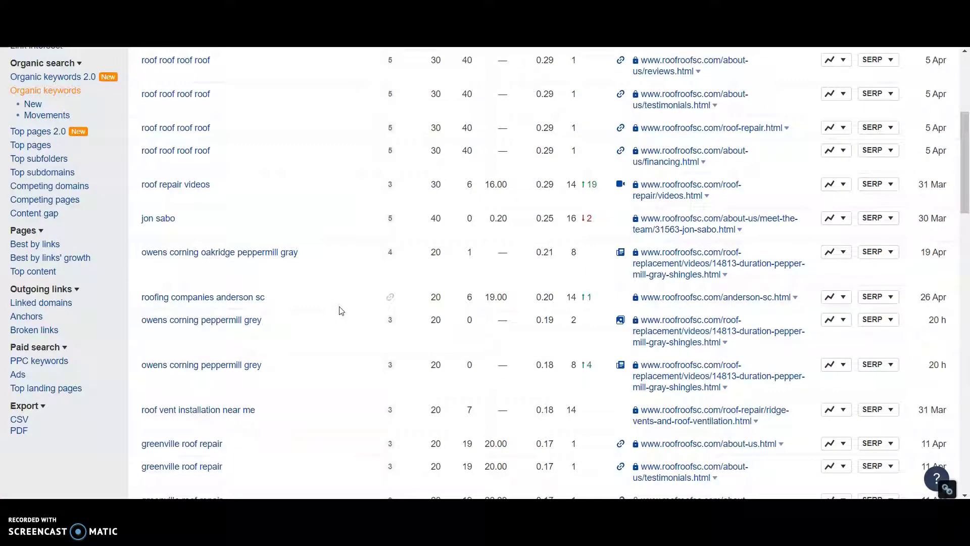
scroll(341, 311, down, 1)
double_click(501, 260)
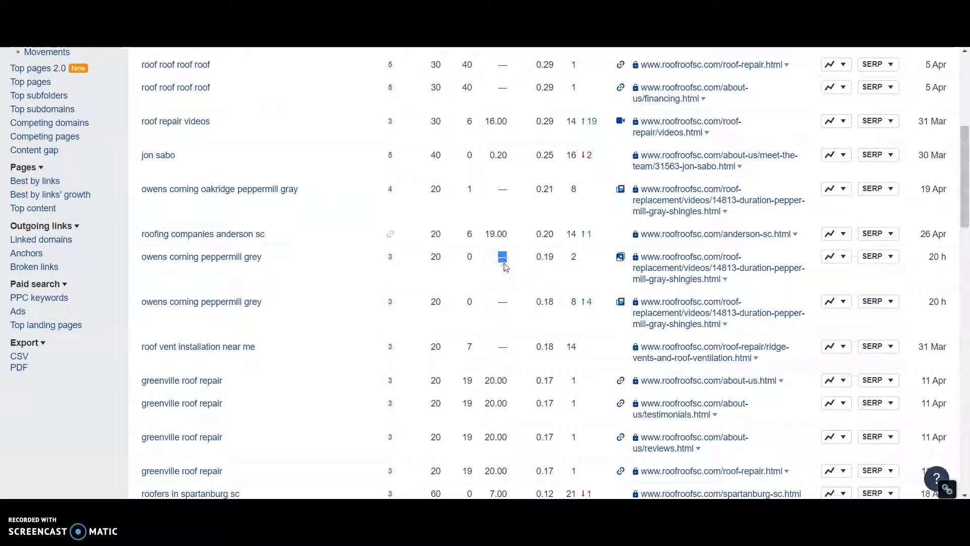
click(497, 264)
Step: Check the difficulty of "roofers in spartanburg sc" and examine the surrounding keywords on page 2 of the report
scroll(347, 283, down, 2)
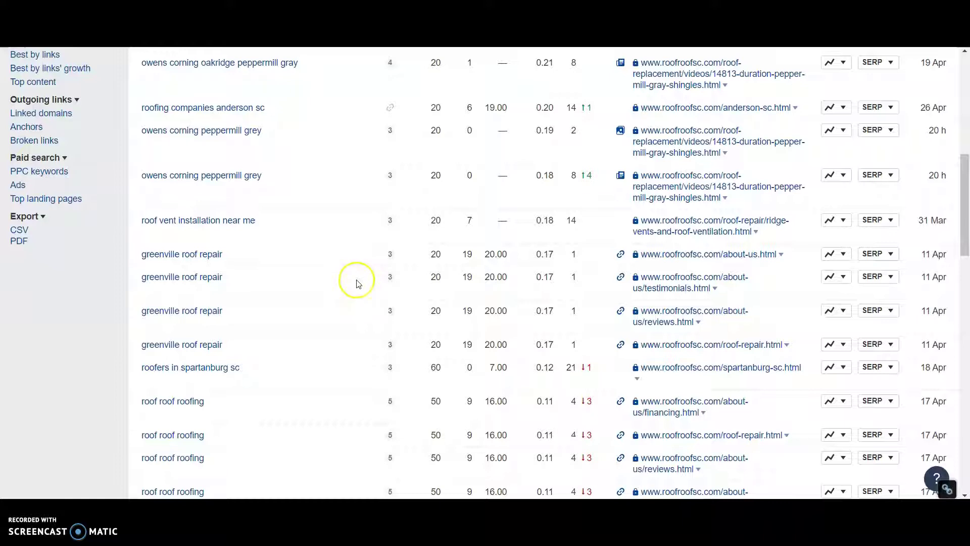
scroll(356, 283, down, 1)
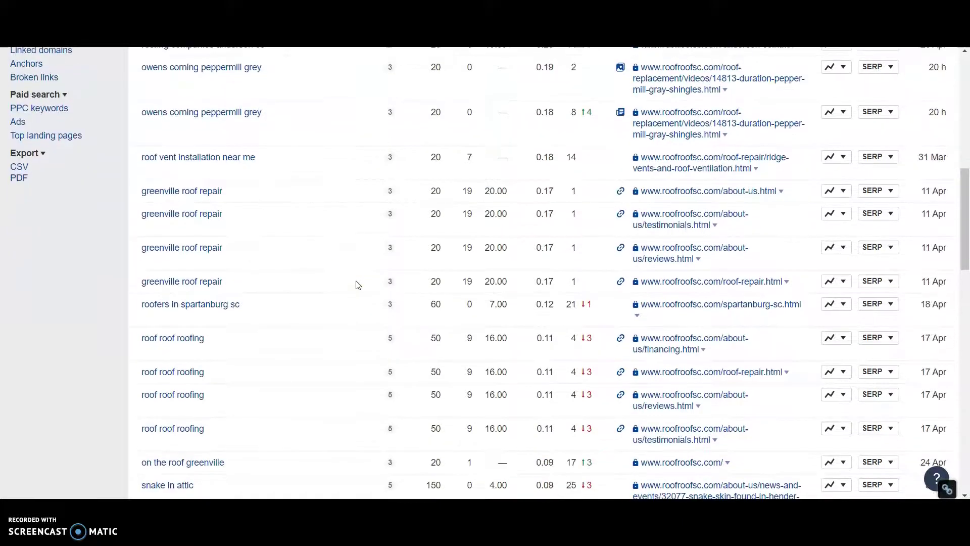
scroll(356, 284, down, 2)
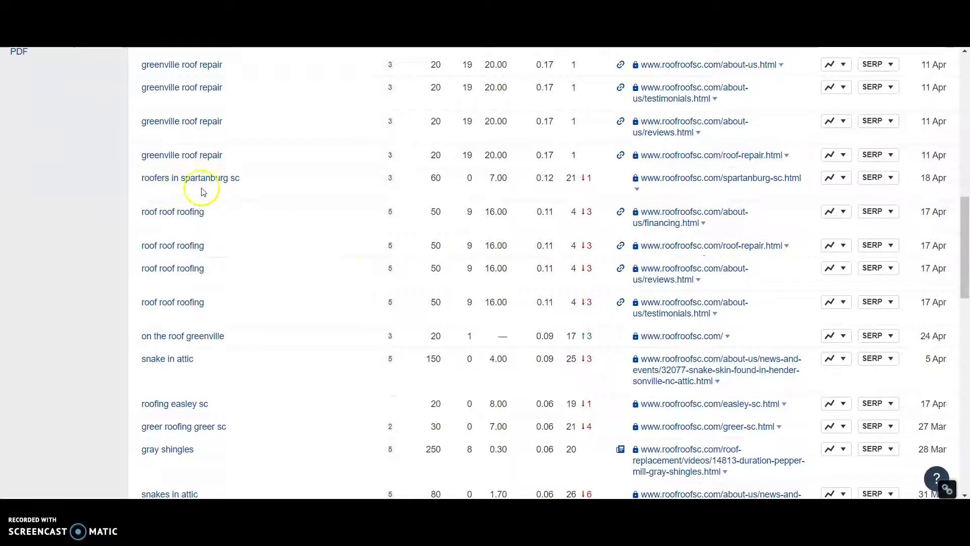
double_click(469, 178)
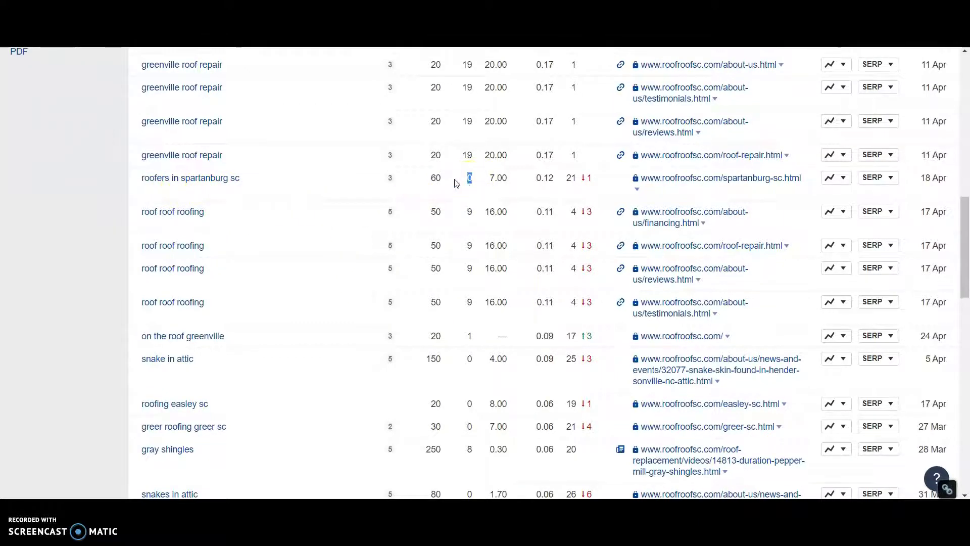
click(477, 180)
scroll(318, 260, down, 2)
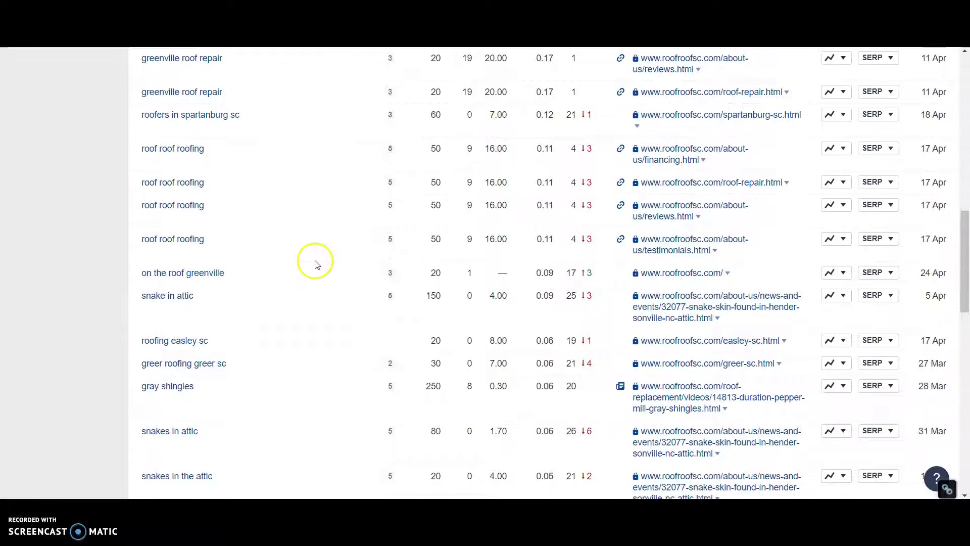
scroll(318, 263, down, 2)
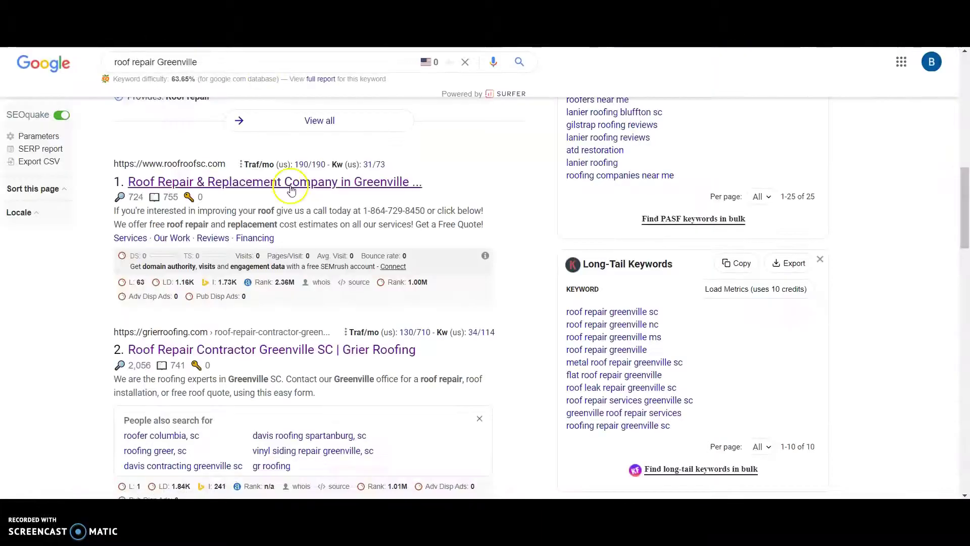
Step: Switch to the Google results for "roof repair Greenville", open the Grier Roofing business listing and examine its reviews, contact details and photos
scroll(341, 271, up, 8)
click(352, 337)
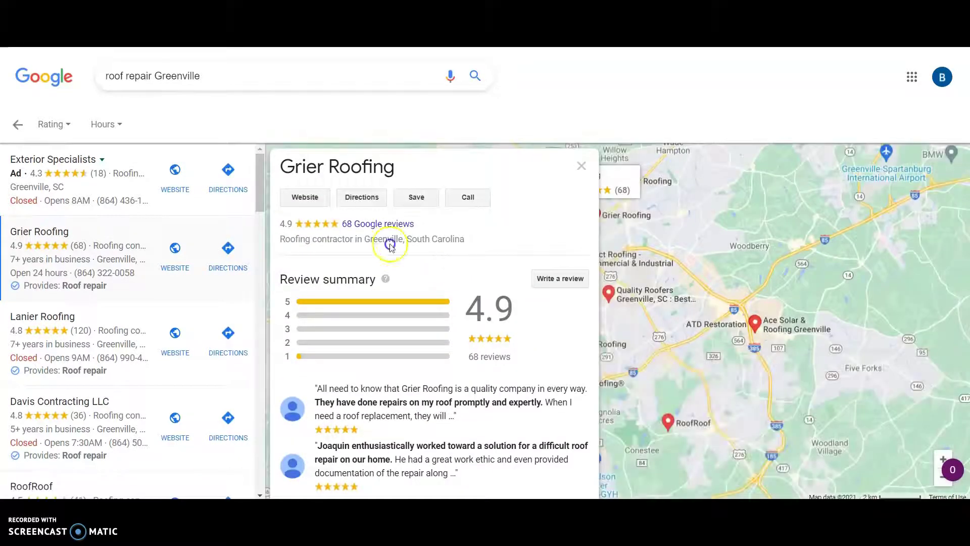
scroll(425, 260, down, 8)
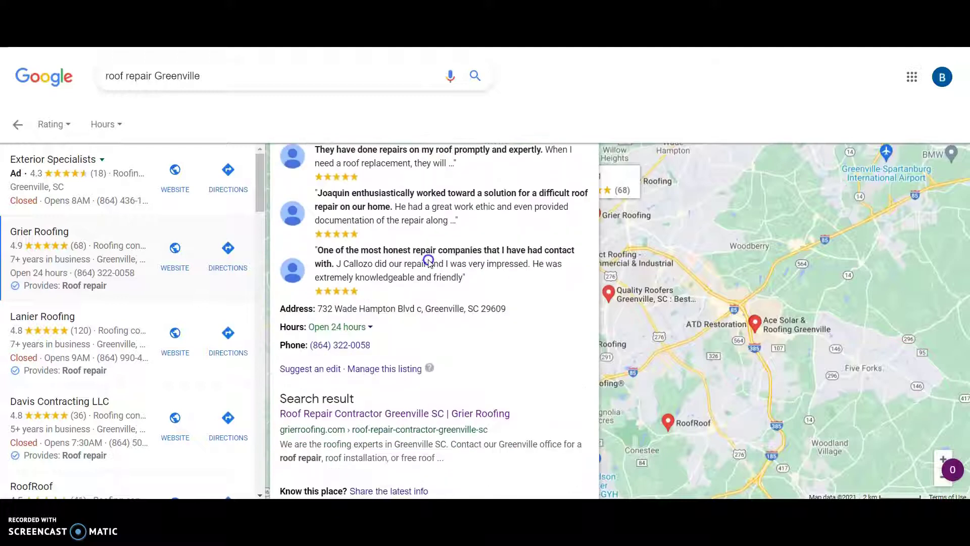
scroll(485, 280, down, 3)
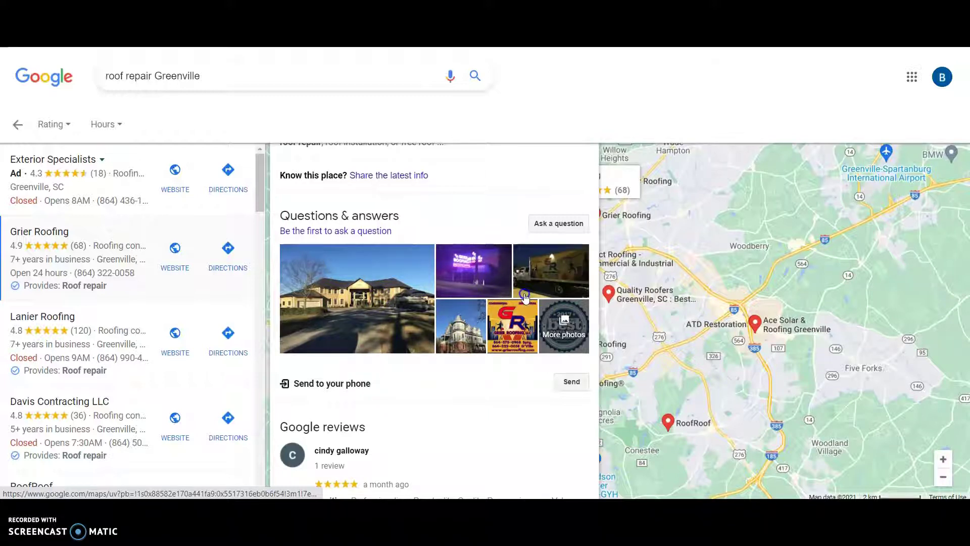
scroll(458, 299, up, 3)
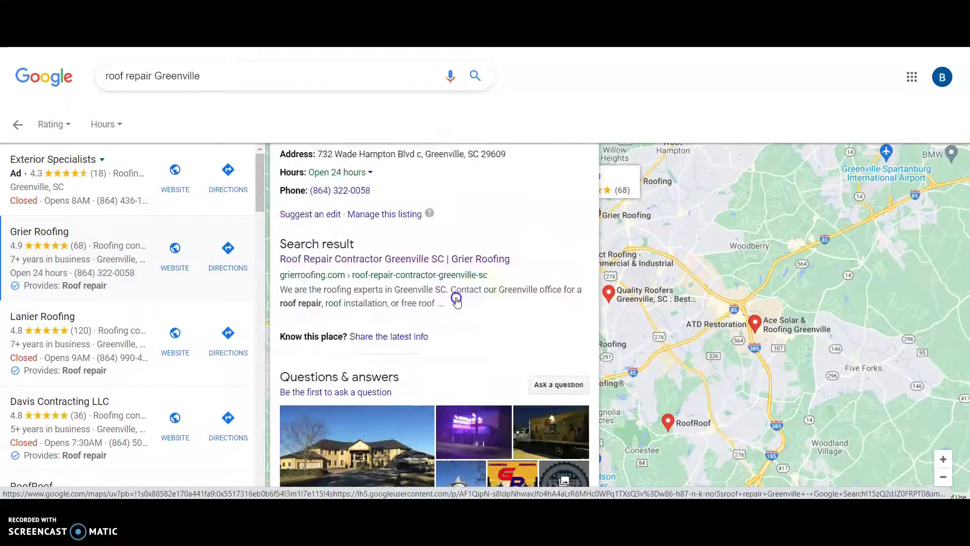
scroll(457, 303, up, 8)
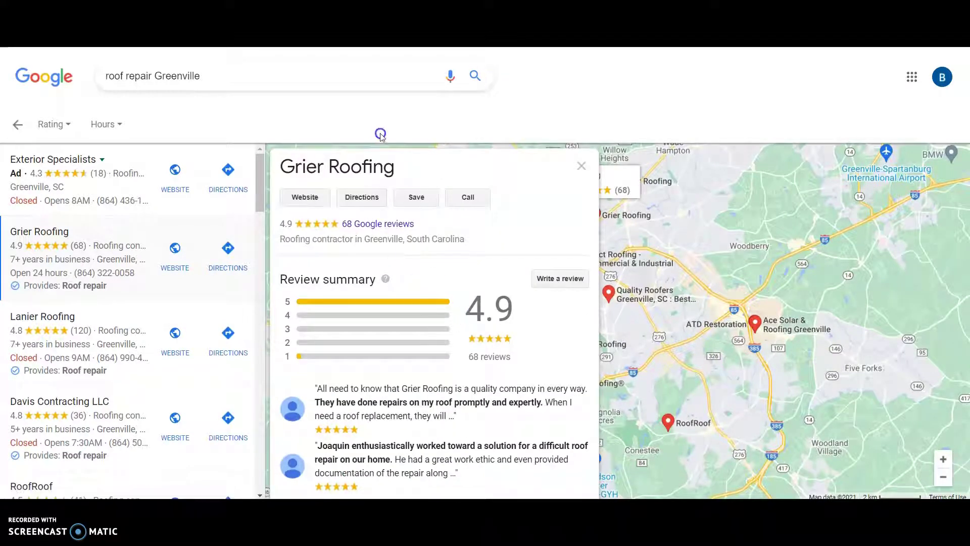
Step: Highlight the business name in the Grier Roofing listing and inspect the contact details used for citations
drag(415, 170, 266, 164)
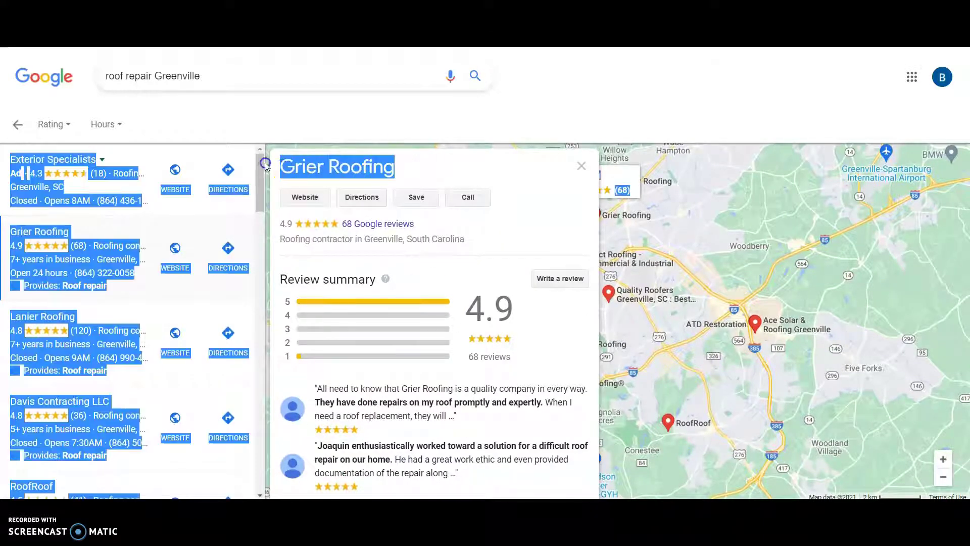
click(395, 165)
drag(396, 166, 278, 168)
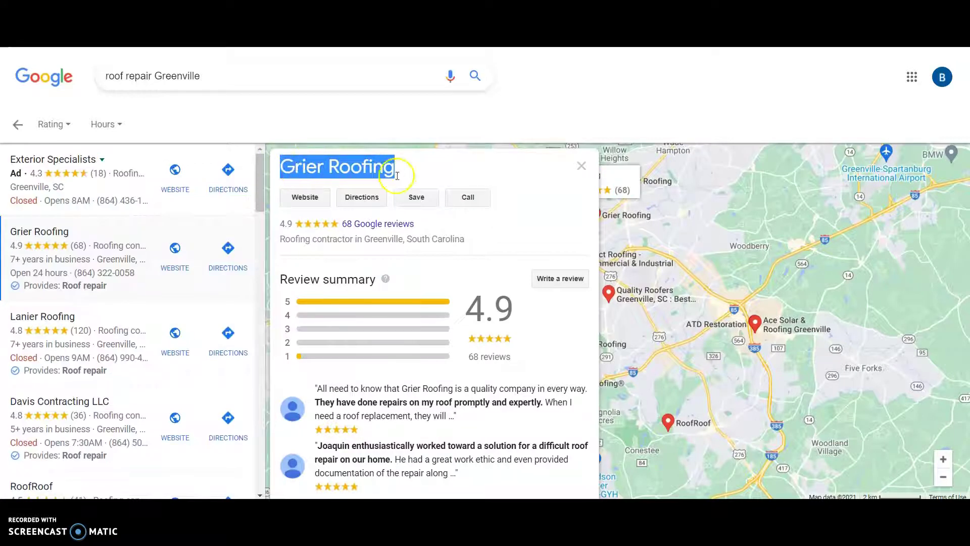
click(435, 172)
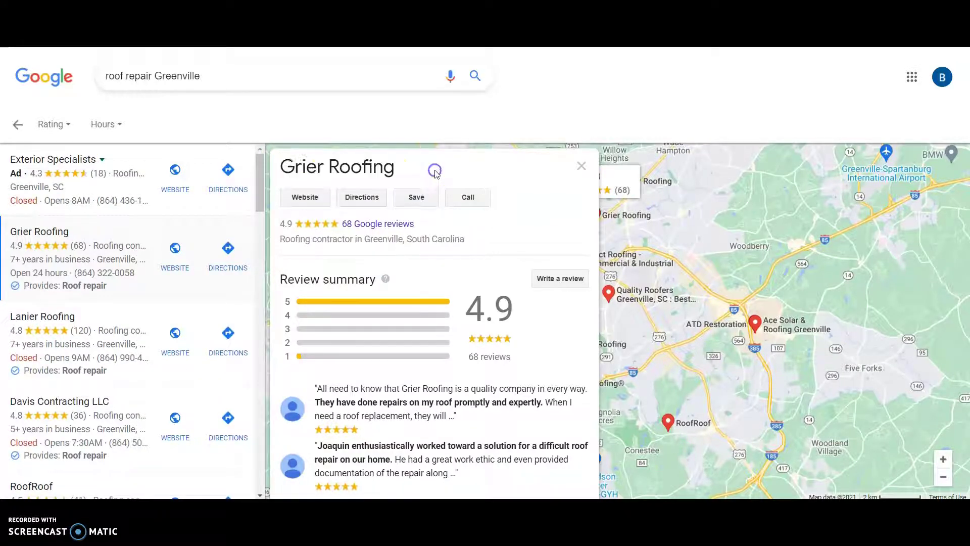
scroll(436, 172, down, 6)
drag(370, 282, 328, 285)
click(474, 268)
drag(426, 245, 480, 248)
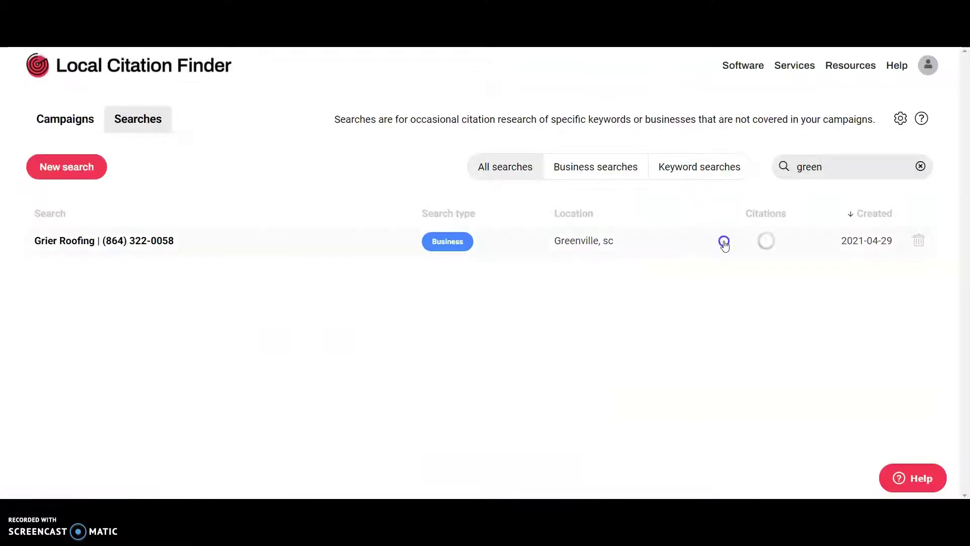
Step: In Local Citation Finder, open the Grier Roofing business search results and check the number of citation sources
click(790, 245)
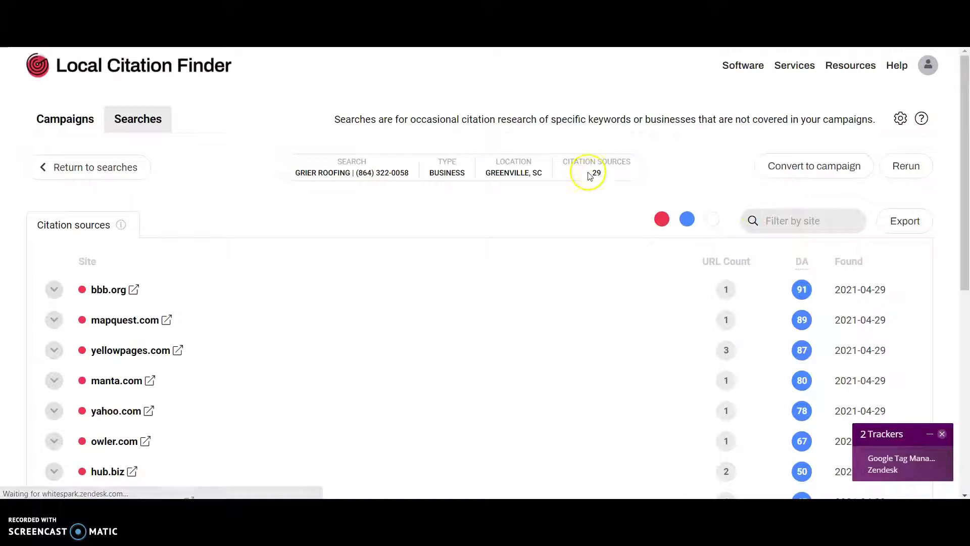
click(606, 183)
double_click(609, 181)
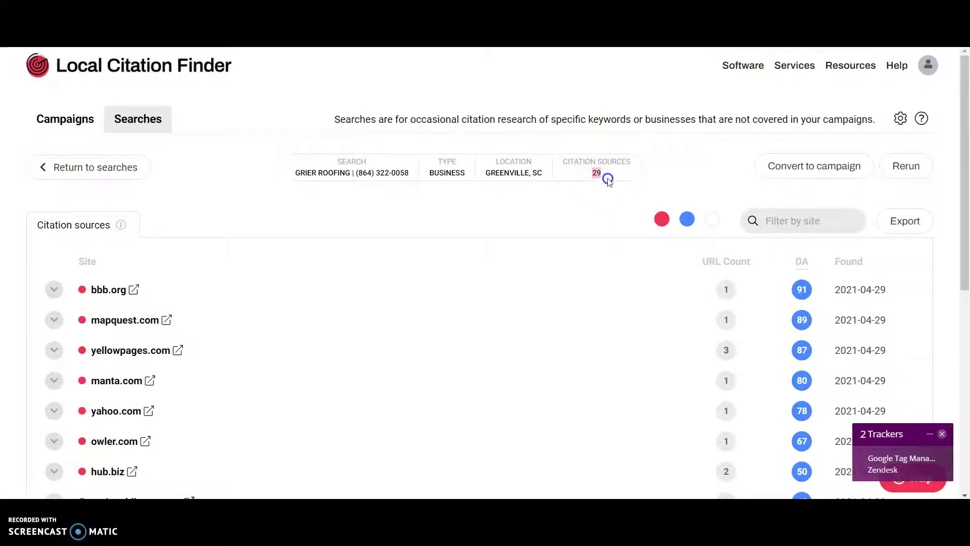
scroll(596, 215, down, 3)
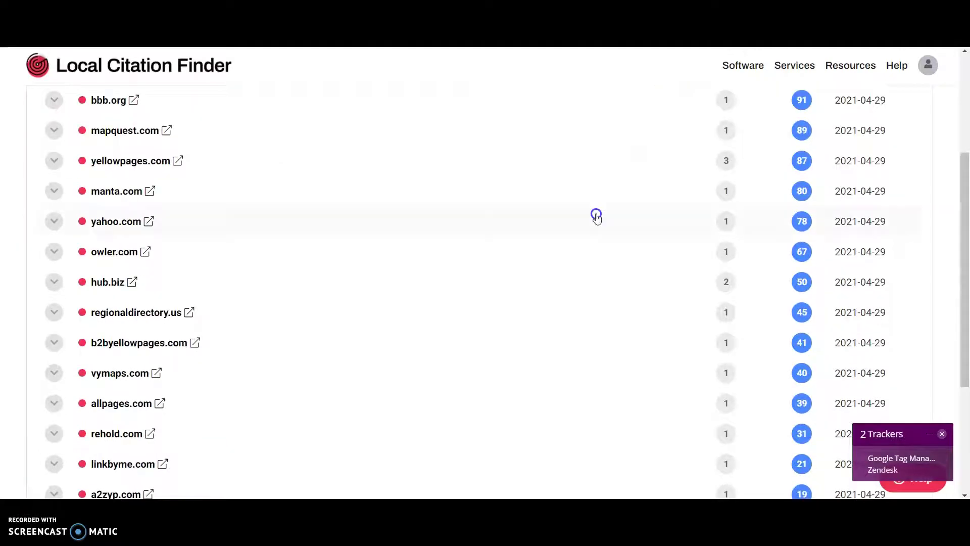
scroll(592, 226, up, 3)
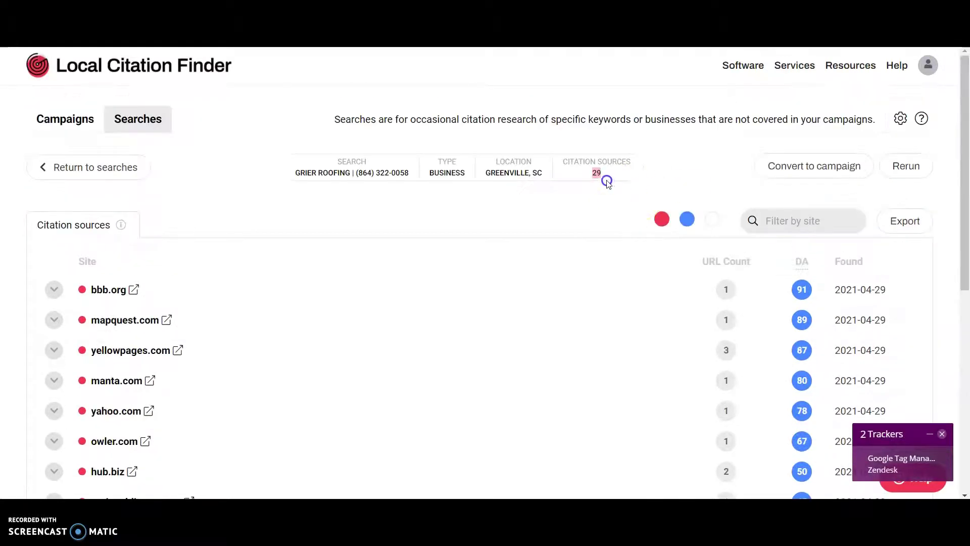
Step: Examine Grier Roofing's citation source sites along with their URL counts and domain authority
scroll(546, 293, down, 2)
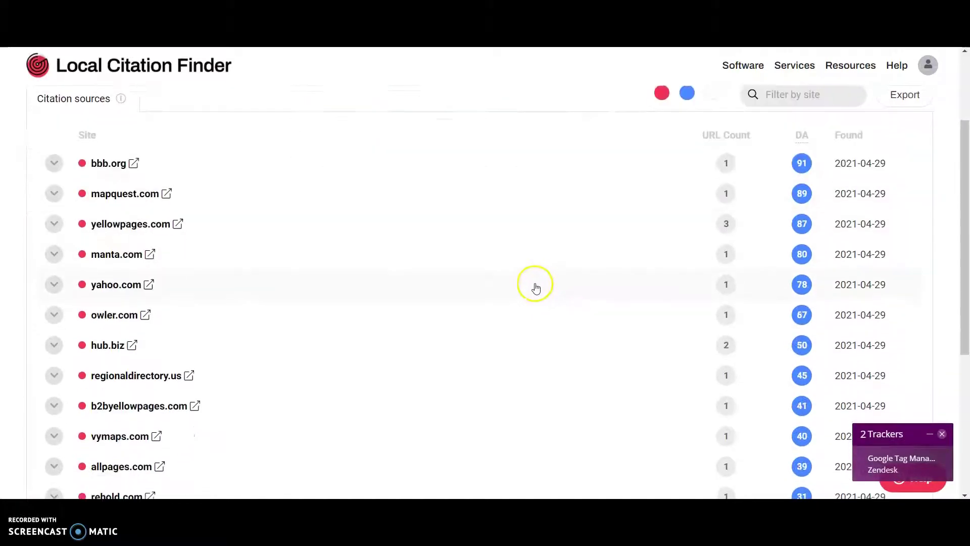
scroll(299, 266, down, 1)
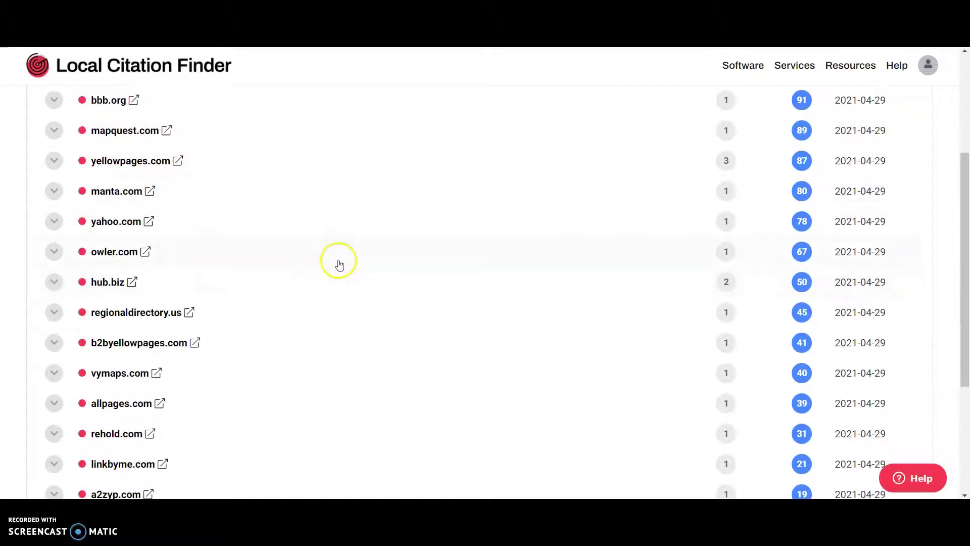
scroll(338, 265, down, 1)
scroll(340, 264, down, 2)
scroll(340, 262, up, 5)
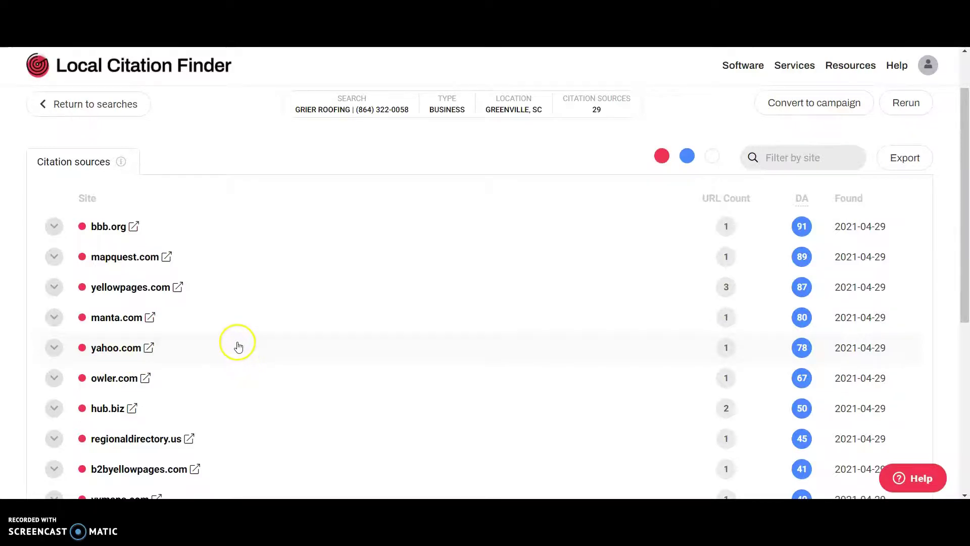
scroll(351, 321, down, 4)
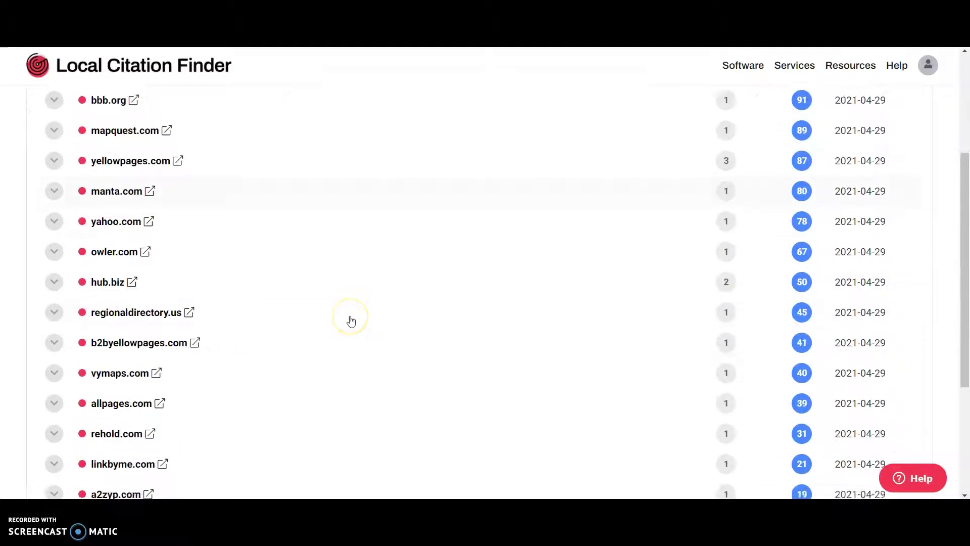
scroll(351, 321, up, 5)
scroll(561, 366, down, 1)
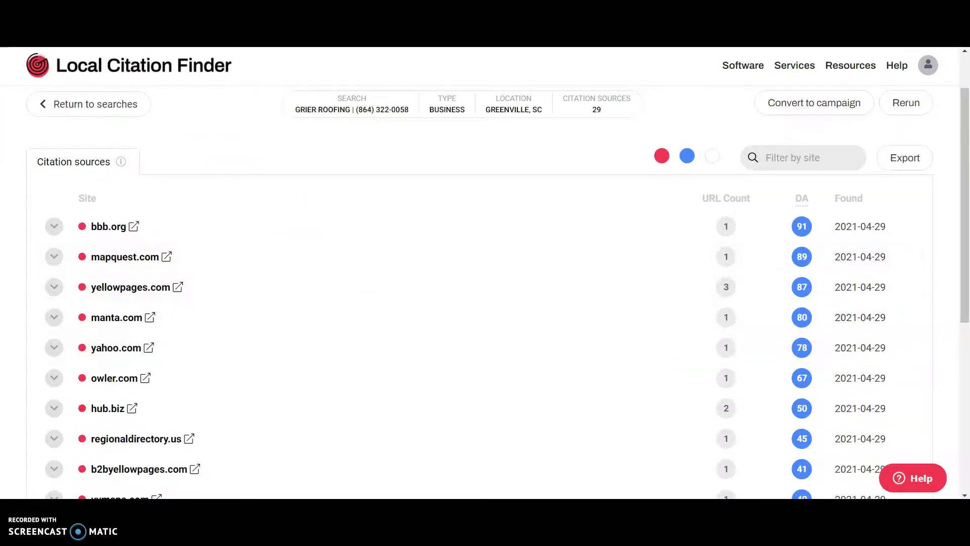
Step: Switch to The Roofing Company's website and look over the upper part of its home page
key(ctrl+Tab)
scroll(343, 288, down, 3)
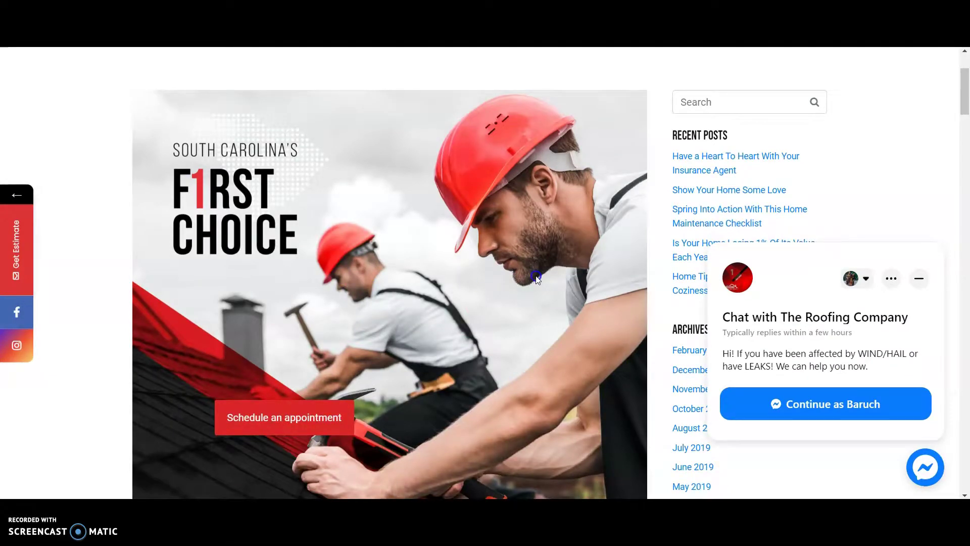
scroll(581, 286, up, 3)
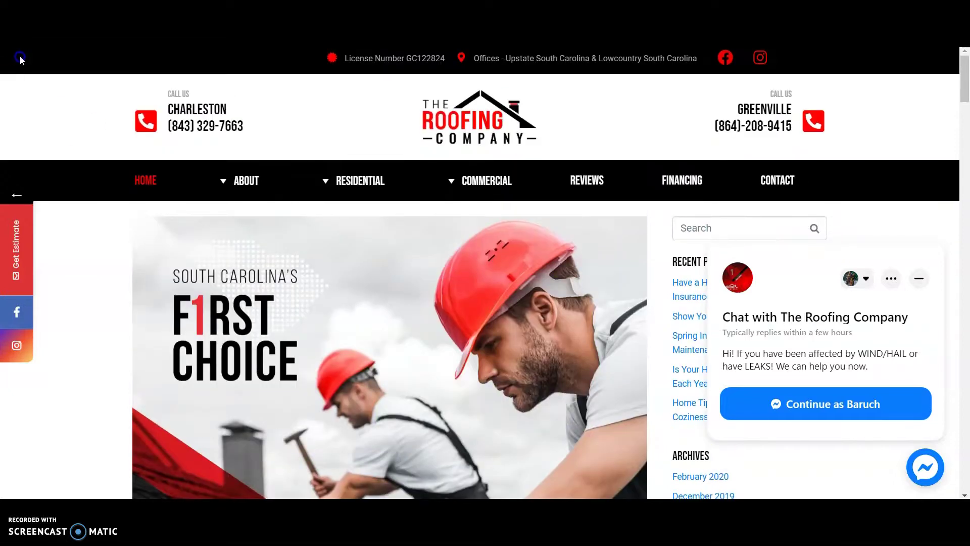